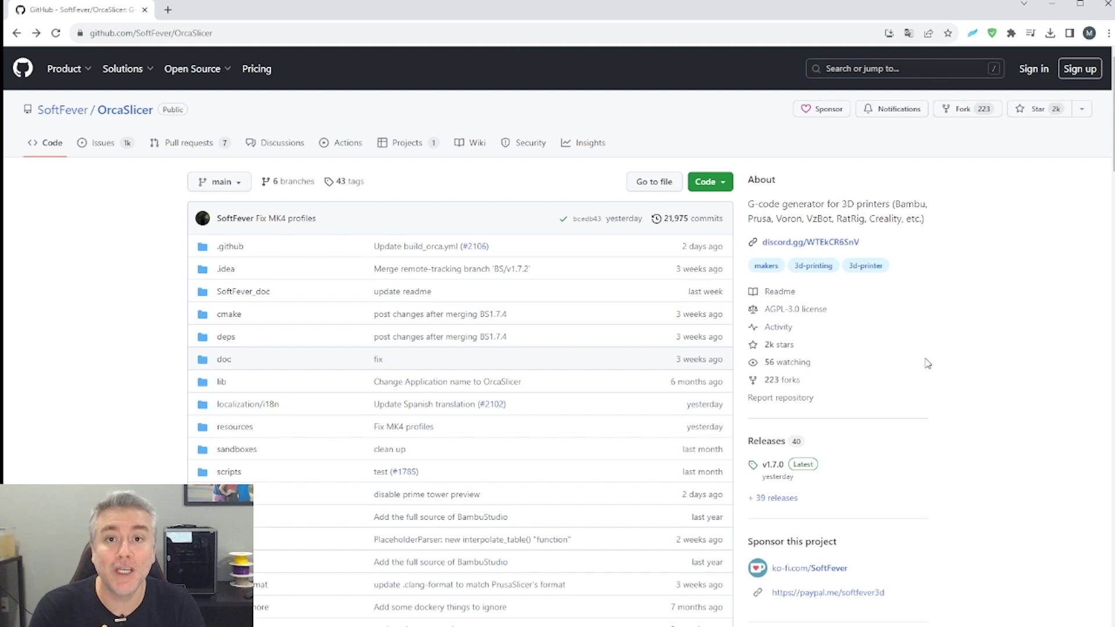
Examine the OrcaSlicer repository's file list and README, including its main features, background, installation and compile instructions
{"action": "scroll", "coordinate": [927, 363], "scroll_direction": "down", "scroll_amount": 10}
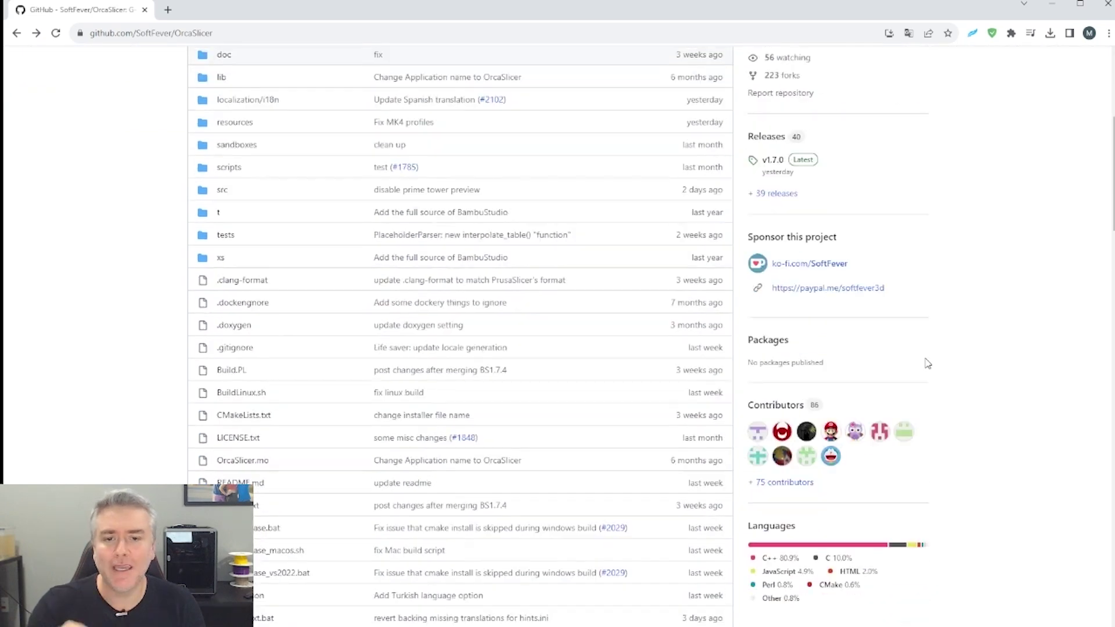
{"action": "scroll", "coordinate": [927, 363], "scroll_direction": "down", "scroll_amount": 3}
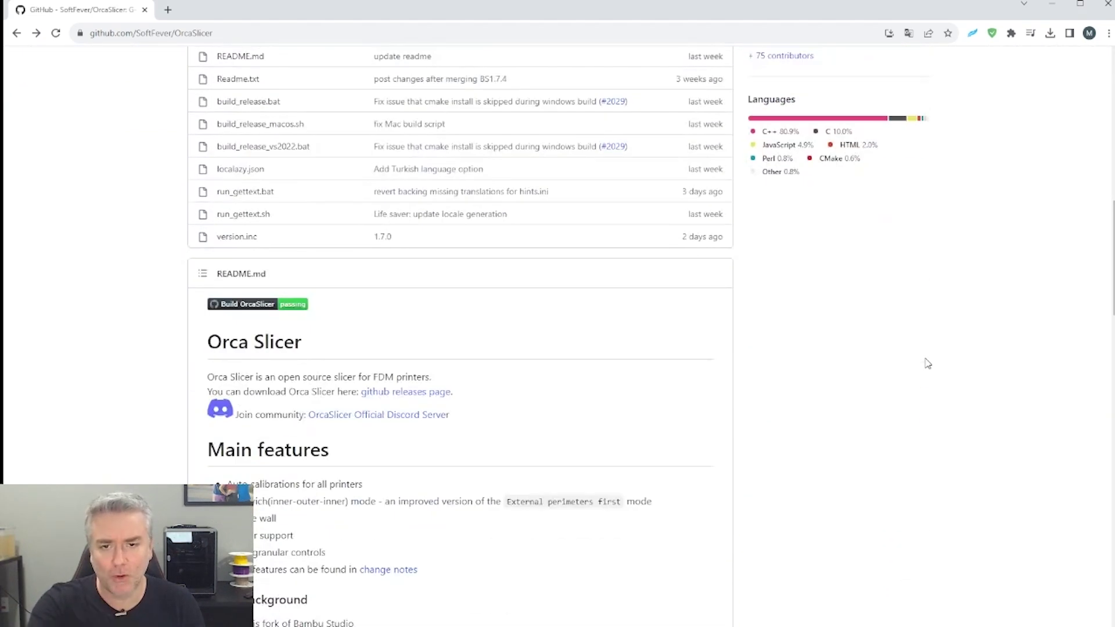
{"action": "scroll", "coordinate": [927, 363], "scroll_direction": "down", "scroll_amount": 2}
{"action": "scroll", "coordinate": [927, 363], "scroll_direction": "down", "scroll_amount": 4}
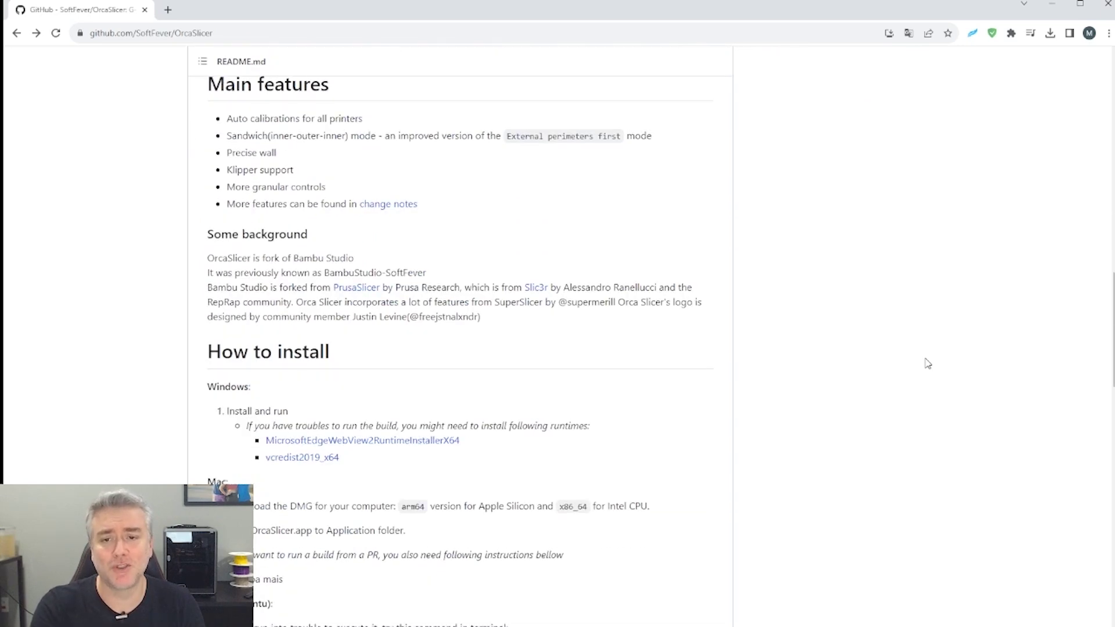
{"action": "scroll", "coordinate": [900, 346], "scroll_direction": "down", "scroll_amount": 3}
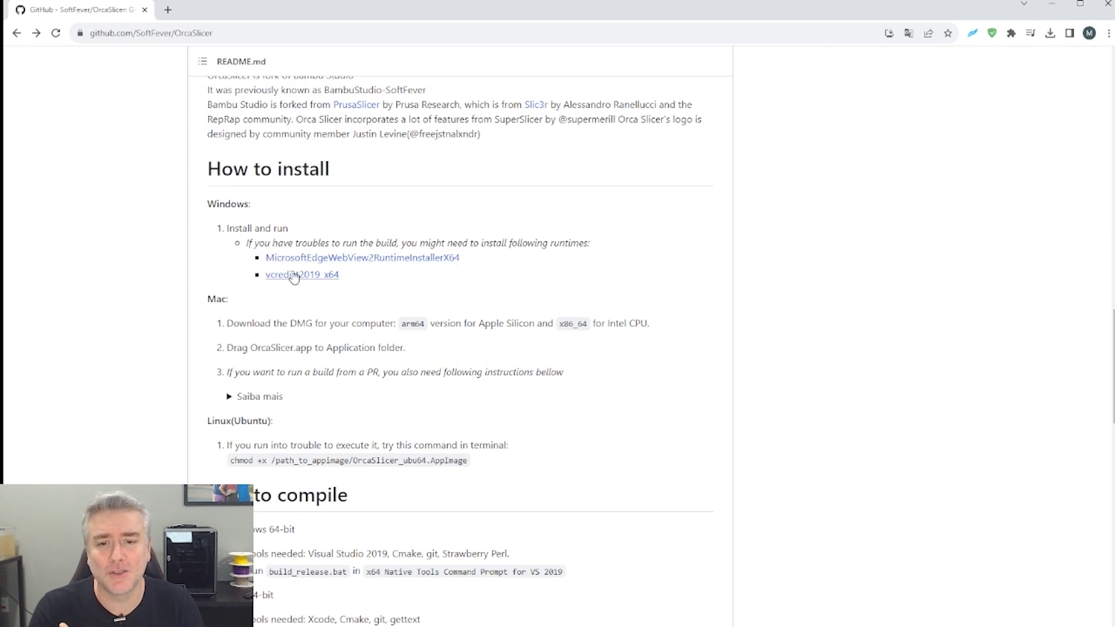
{"action": "scroll", "coordinate": [687, 313], "scroll_direction": "down", "scroll_amount": 4}
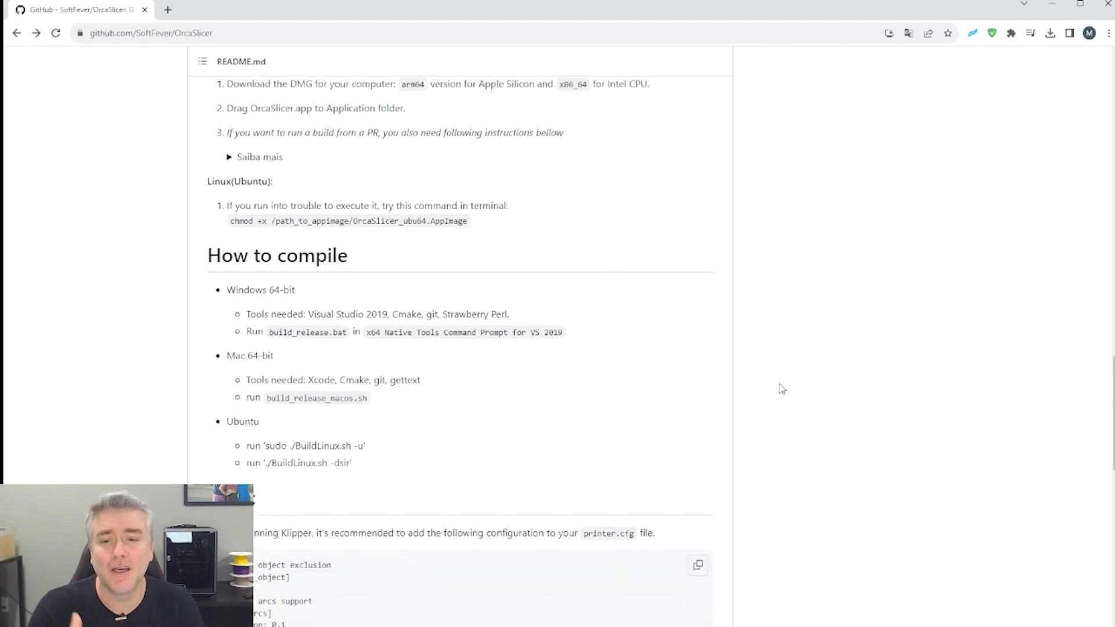
{"action": "scroll", "coordinate": [866, 403], "scroll_direction": "down", "scroll_amount": 2}
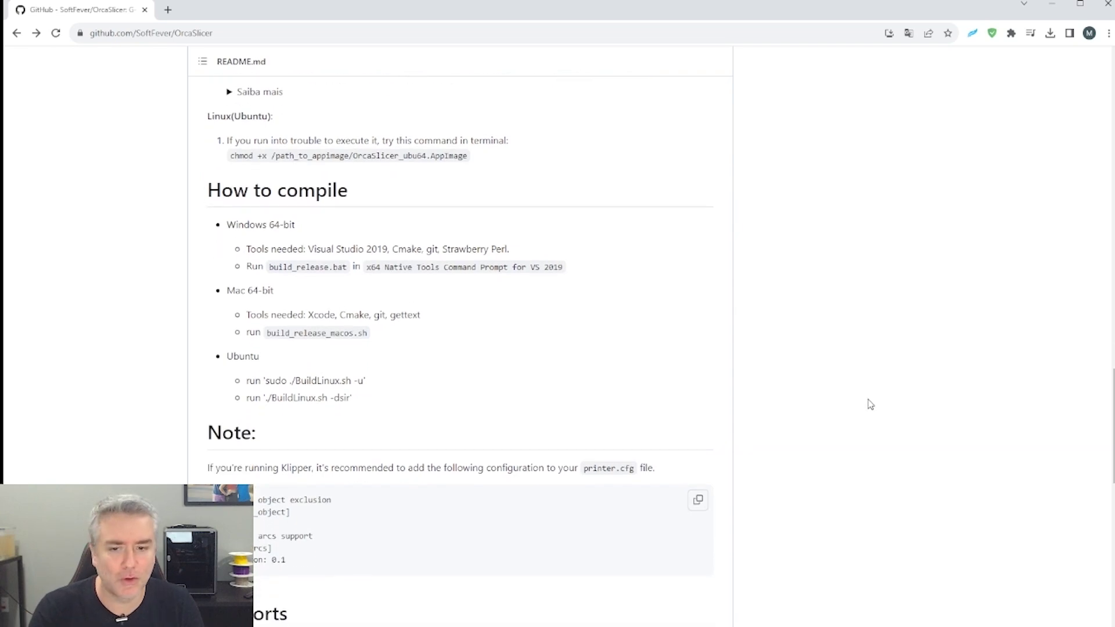
{"action": "scroll", "coordinate": [987, 290], "scroll_direction": "up", "scroll_amount": 15}
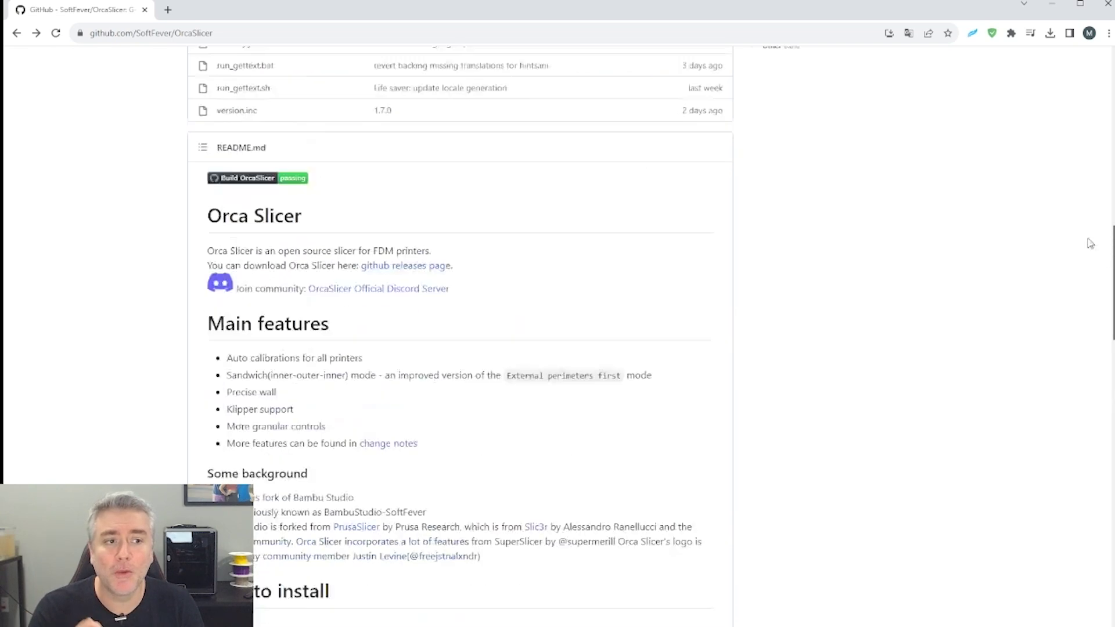
{"action": "scroll", "coordinate": [1080, 157], "scroll_direction": "up", "scroll_amount": 6}
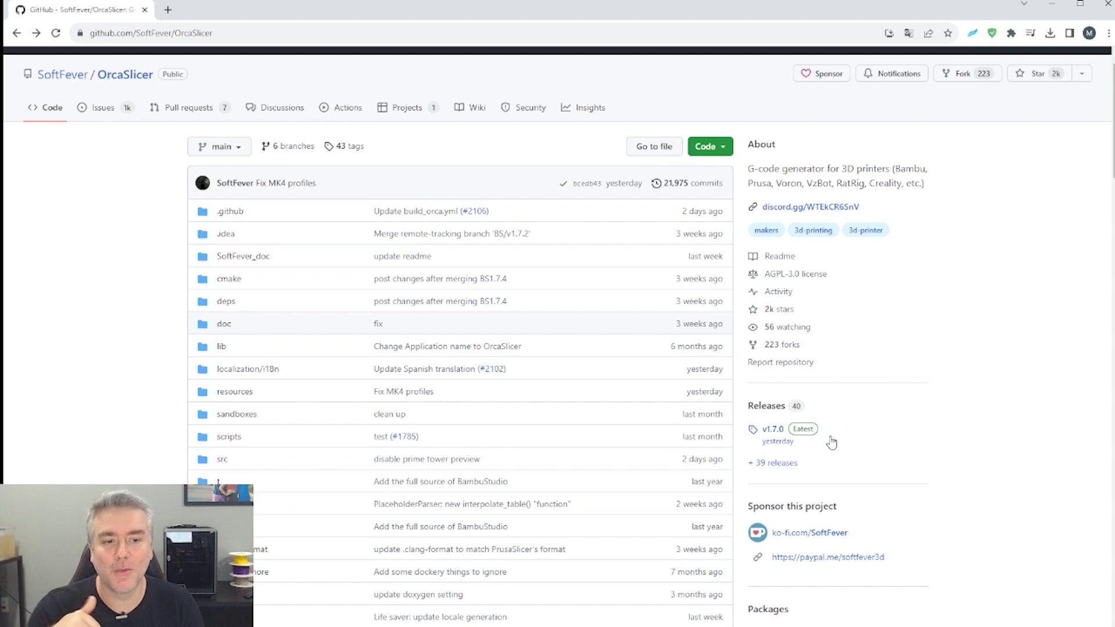
Open the latest OrcaSlicer release, v1.7.0, and read through its release notes
{"action": "left_click", "coordinate": [776, 432]}
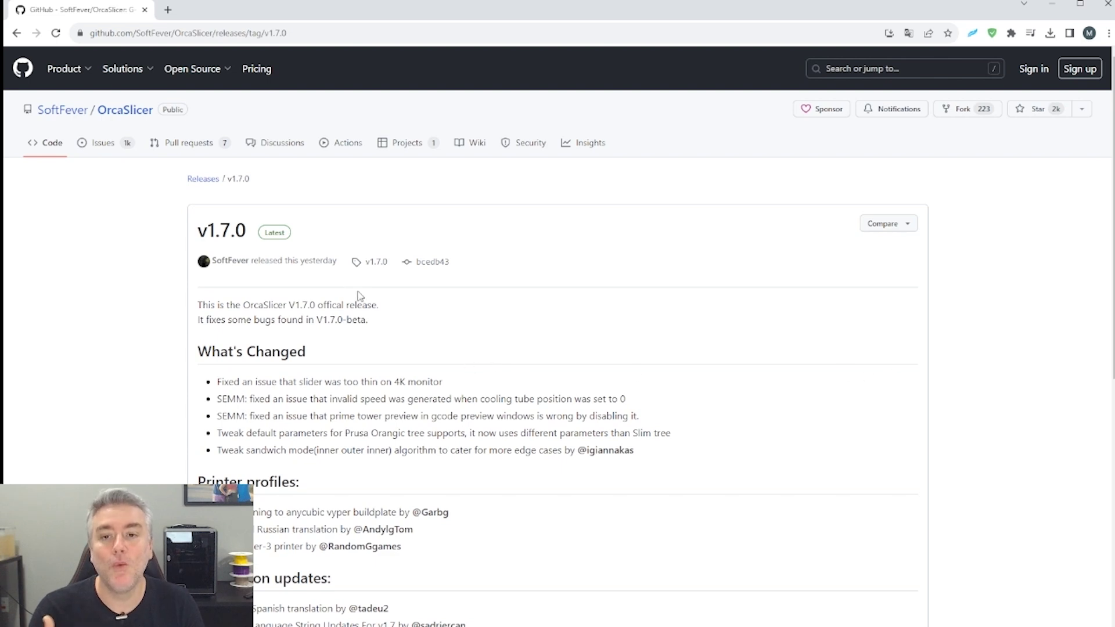
{"action": "scroll", "coordinate": [585, 336], "scroll_direction": "down", "scroll_amount": 3}
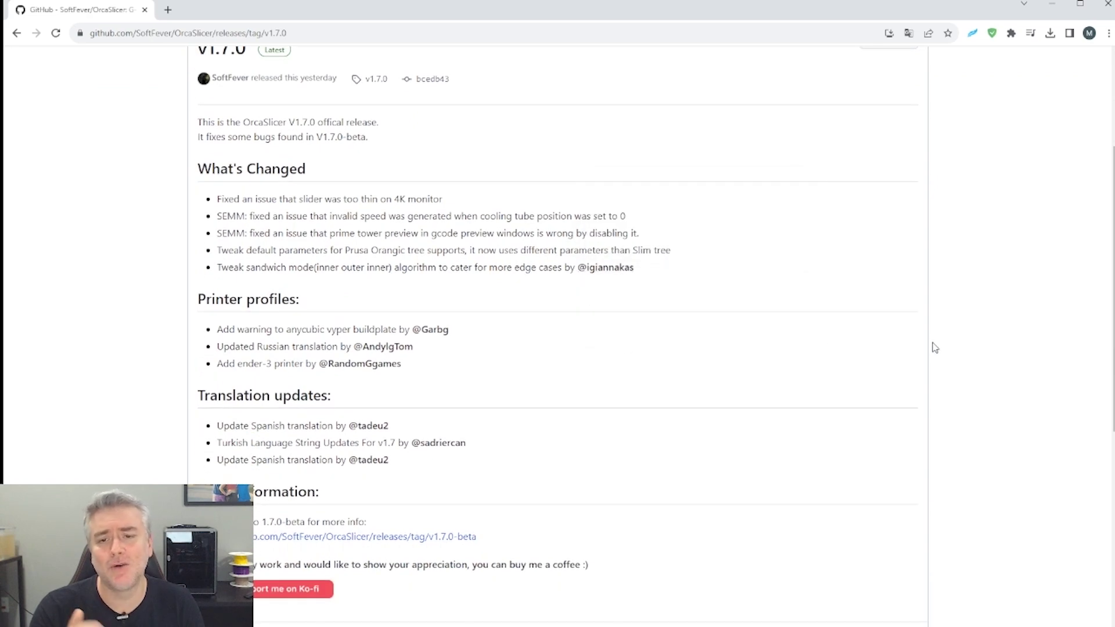
{"action": "scroll", "coordinate": [957, 338], "scroll_direction": "down", "scroll_amount": 3}
{"action": "scroll", "coordinate": [957, 337], "scroll_direction": "down", "scroll_amount": 3}
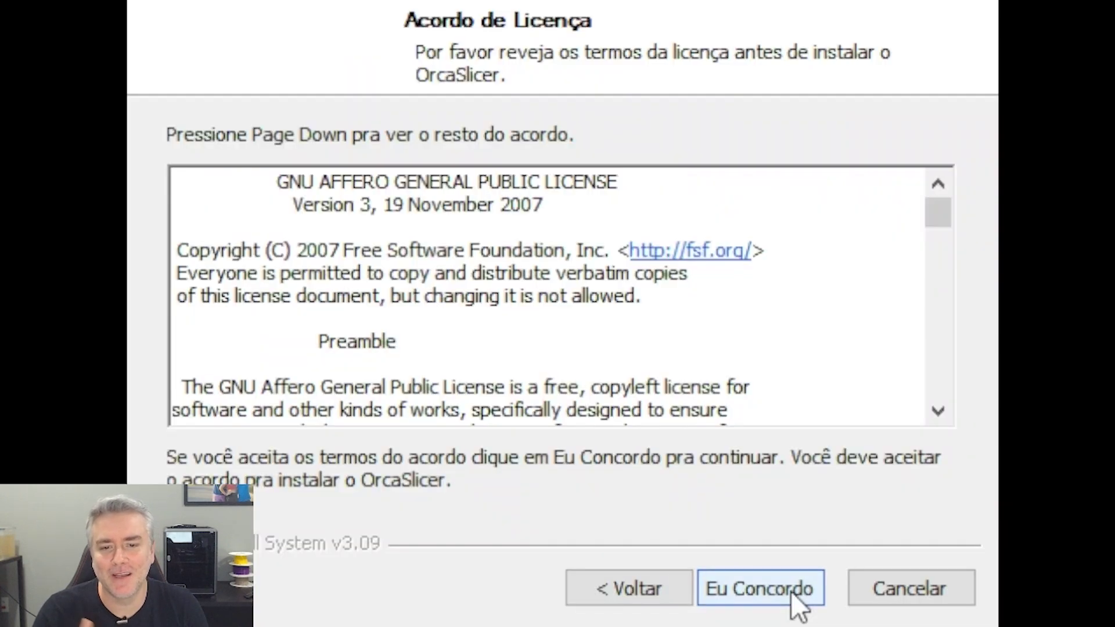
Accept the license agreement to continue the OrcaSlicer installation, and create a new project in OrcaSlicer
{"action": "left_click", "coordinate": [791, 591]}
{"action": "left_click", "coordinate": [791, 591]}
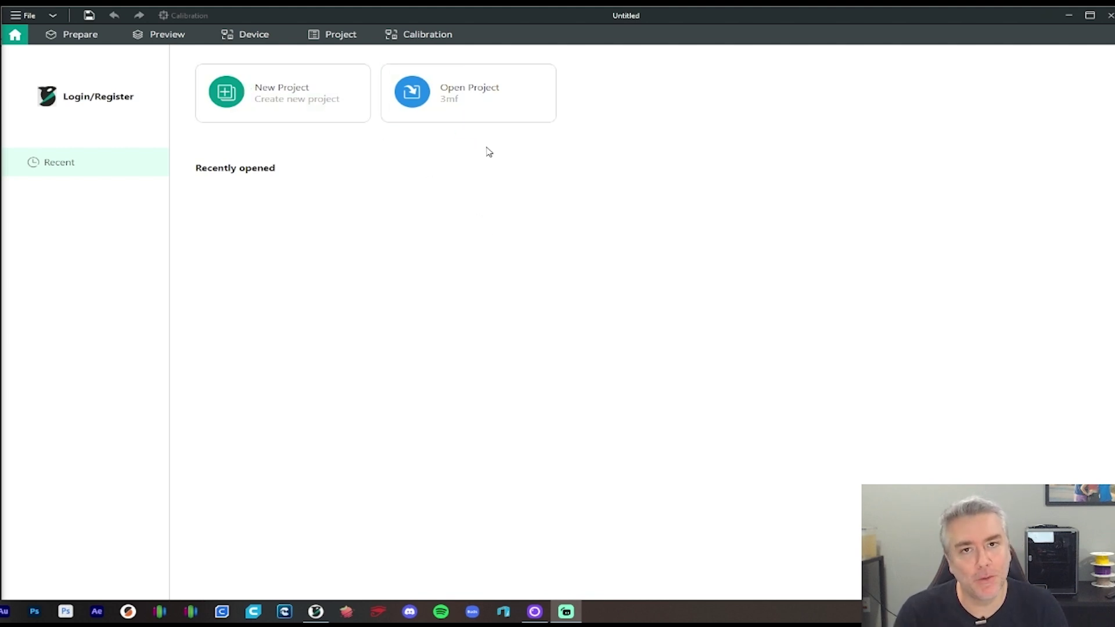
{"action": "left_click", "coordinate": [301, 102]}
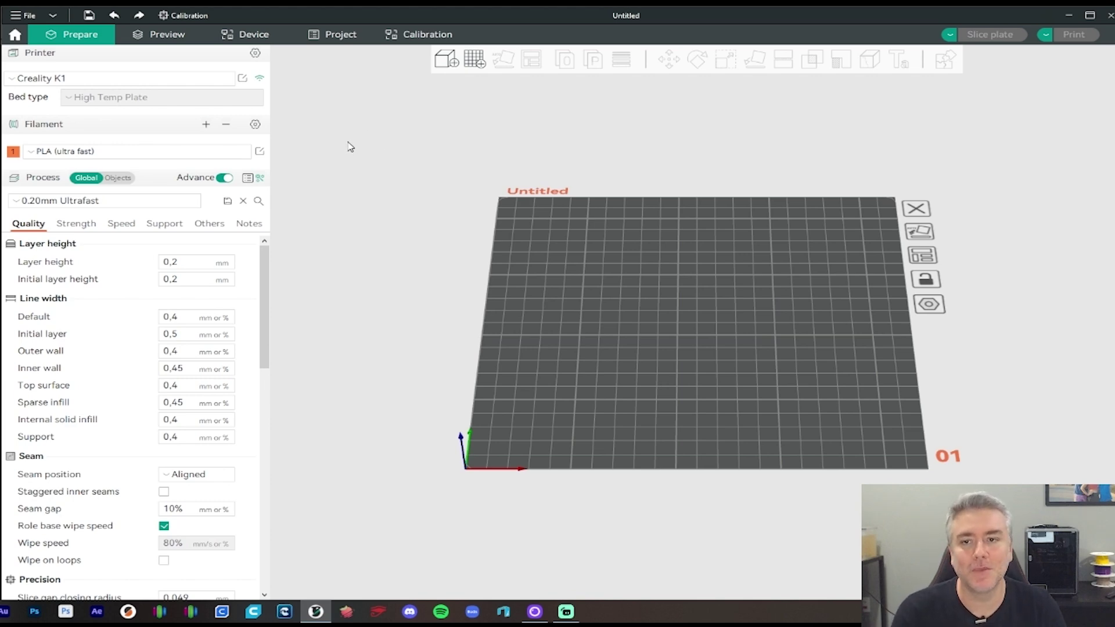
Browse the printer selection and add the Creality Ender-3 S1 Pro with the 0.4mm nozzle to the printers
{"action": "left_click", "coordinate": [255, 54]}
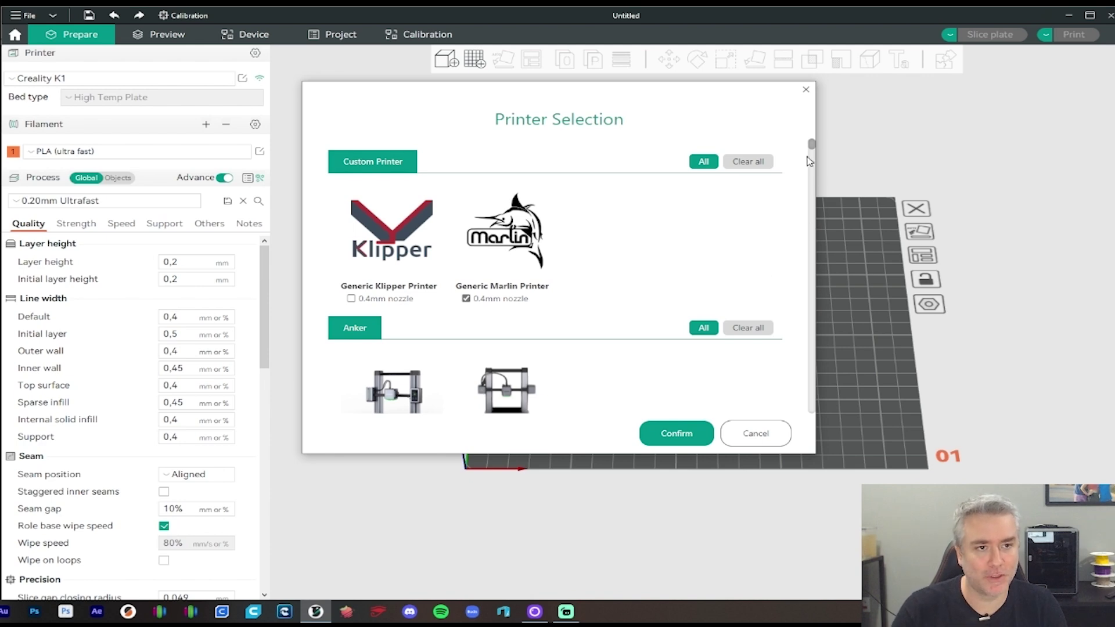
{"action": "left_click_drag", "start_coordinate": [812, 146], "coordinate": [824, 218]}
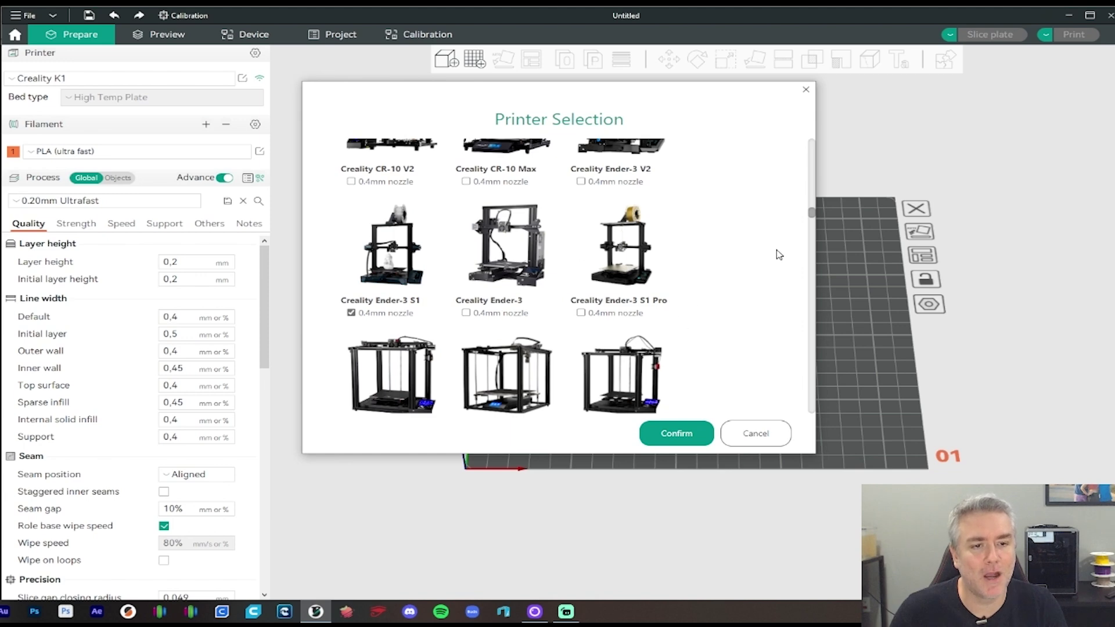
{"action": "scroll", "coordinate": [812, 213], "scroll_direction": "down", "scroll_amount": 10}
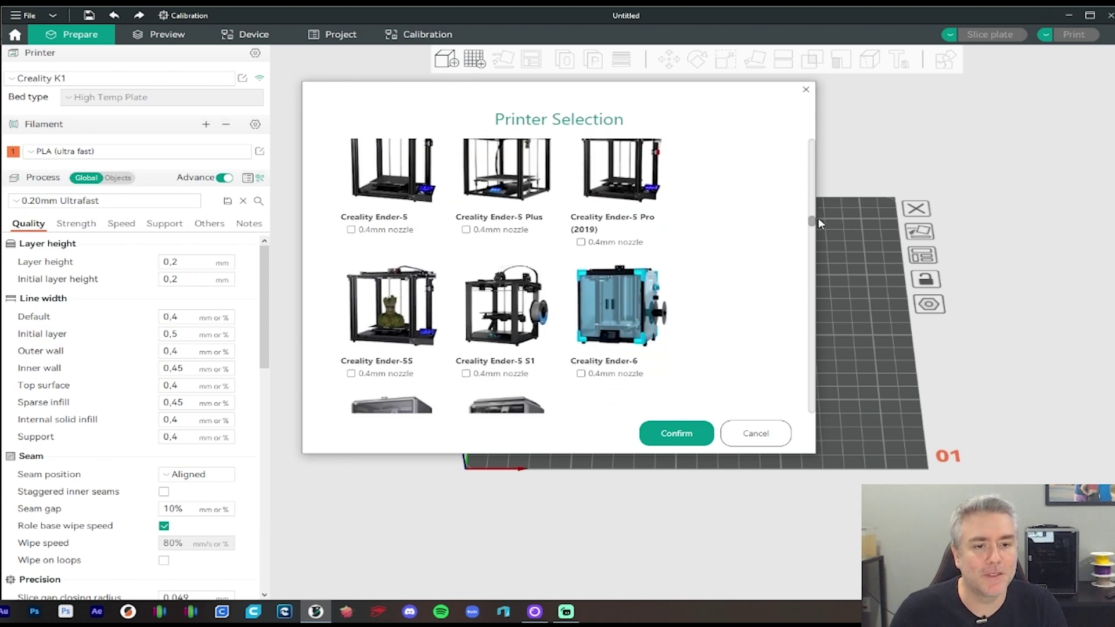
{"action": "scroll", "coordinate": [405, 316], "scroll_direction": "down", "scroll_amount": 2}
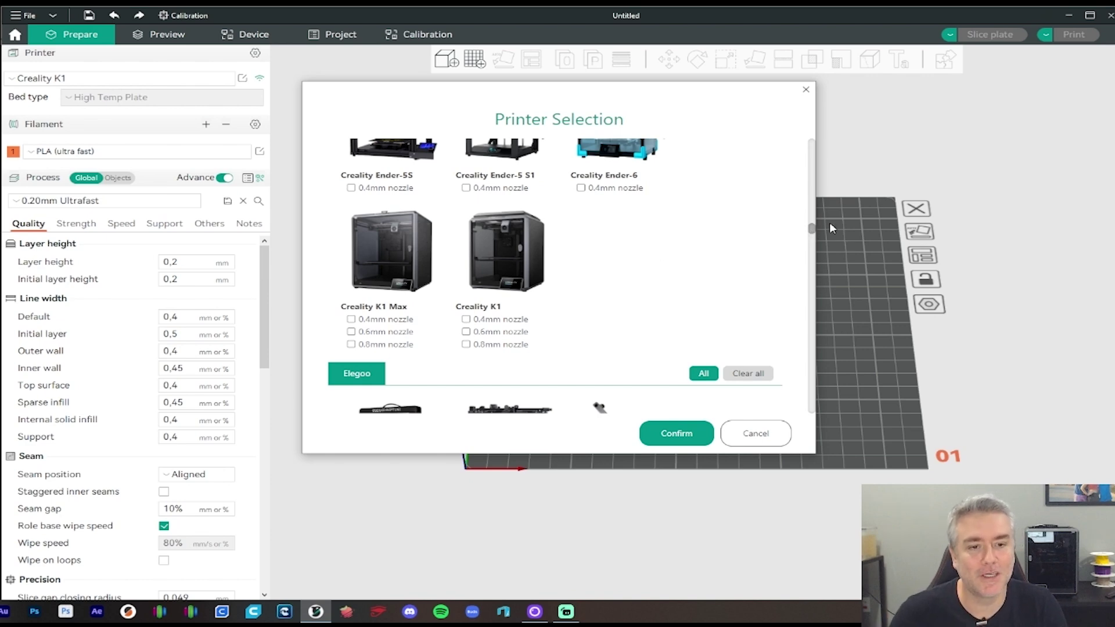
{"action": "left_click_drag", "start_coordinate": [813, 229], "coordinate": [812, 357]}
{"action": "left_click_drag", "start_coordinate": [812, 357], "coordinate": [814, 218]}
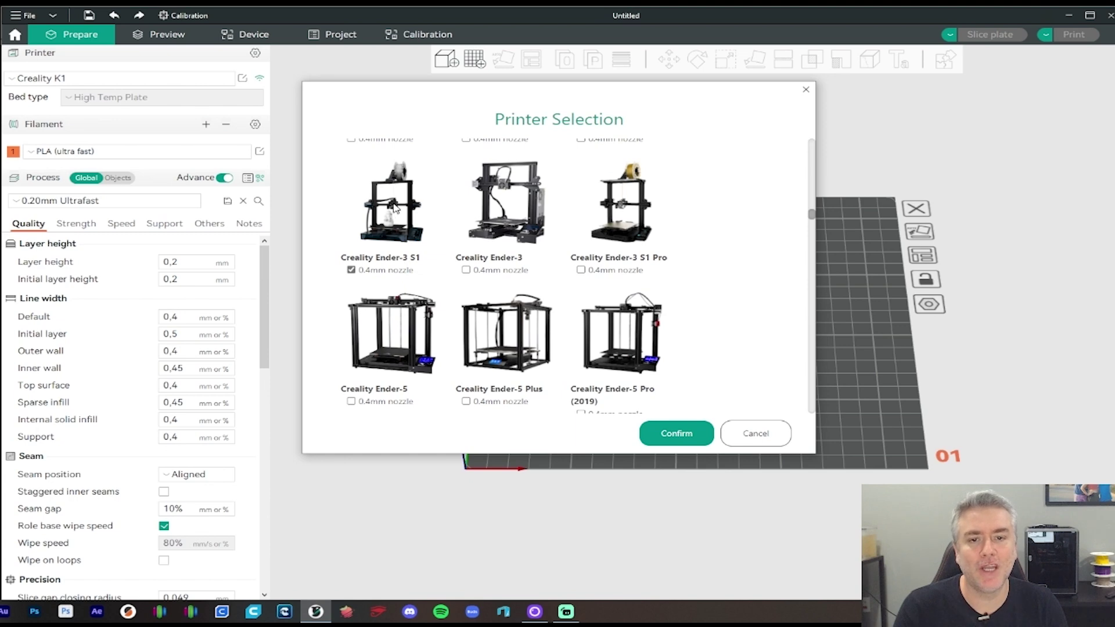
{"action": "scroll", "coordinate": [813, 218], "scroll_direction": "up", "scroll_amount": 3}
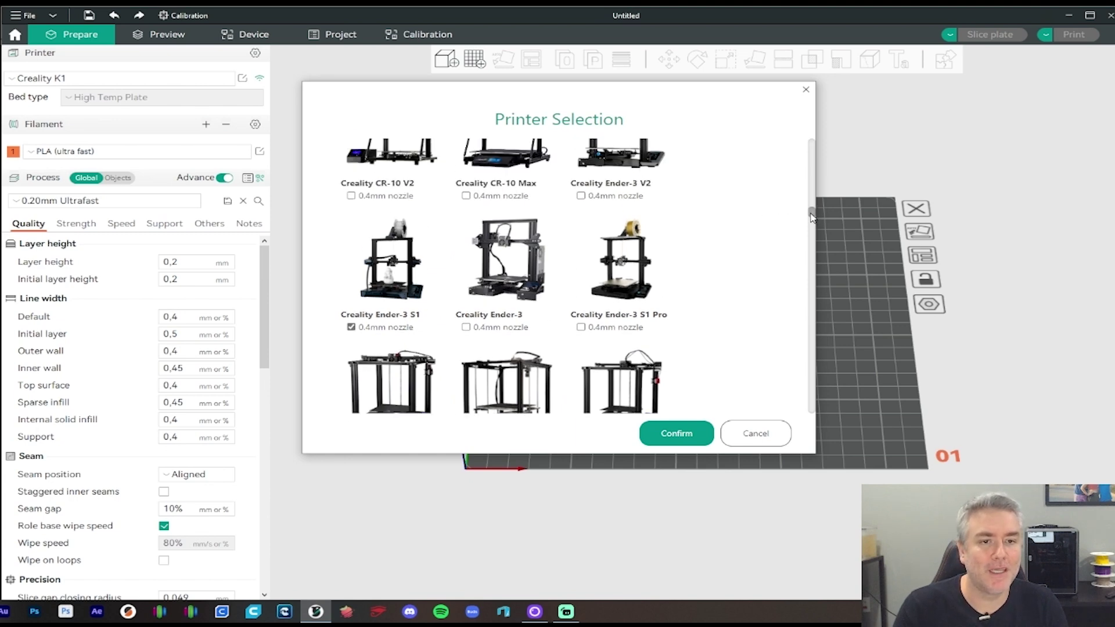
{"action": "scroll", "coordinate": [811, 218], "scroll_direction": "down", "scroll_amount": 2}
{"action": "scroll", "coordinate": [811, 218], "scroll_direction": "up", "scroll_amount": 1}
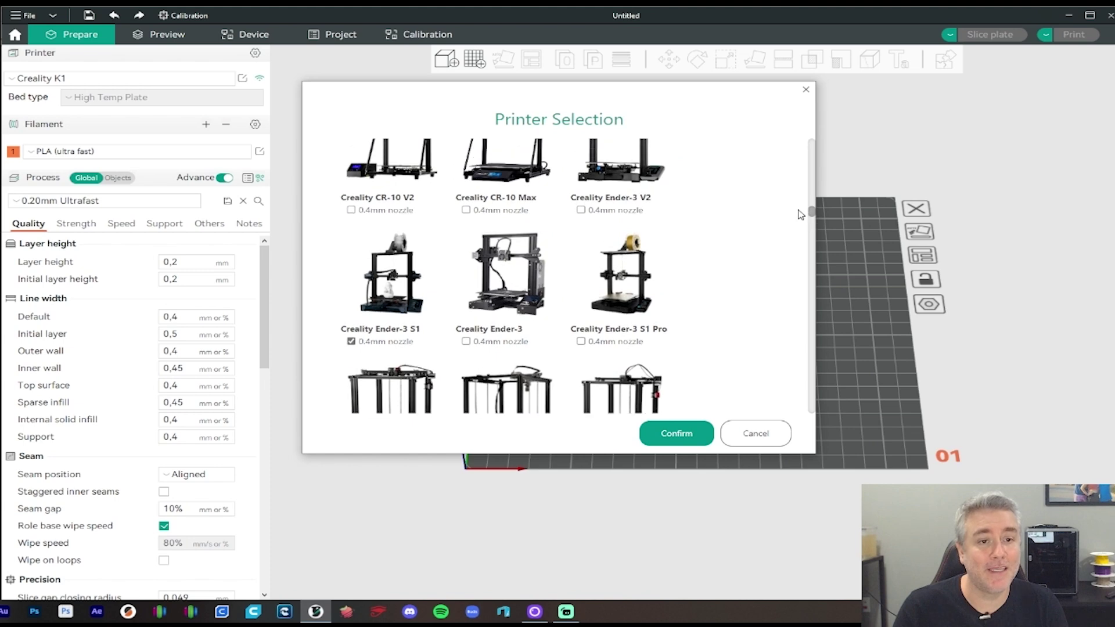
{"action": "scroll", "coordinate": [813, 211], "scroll_direction": "up", "scroll_amount": 3}
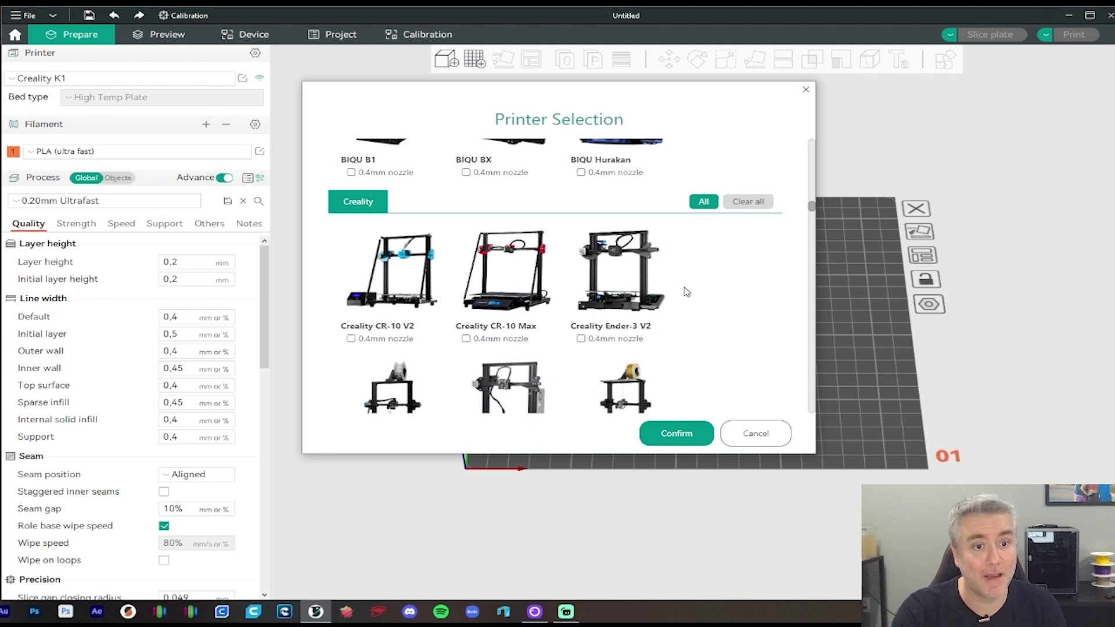
{"action": "scroll", "coordinate": [815, 212], "scroll_direction": "down", "scroll_amount": 2}
{"action": "scroll", "coordinate": [815, 212], "scroll_direction": "down", "scroll_amount": 1}
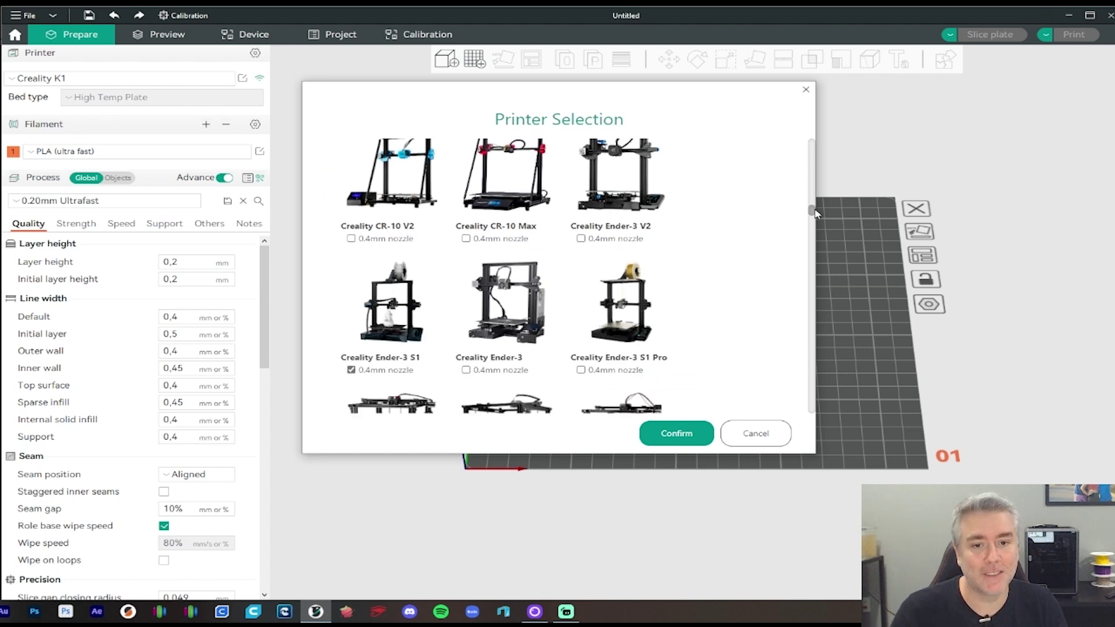
{"action": "scroll", "coordinate": [816, 214], "scroll_direction": "down", "scroll_amount": 1}
{"action": "scroll", "coordinate": [815, 213], "scroll_direction": "down", "scroll_amount": 3}
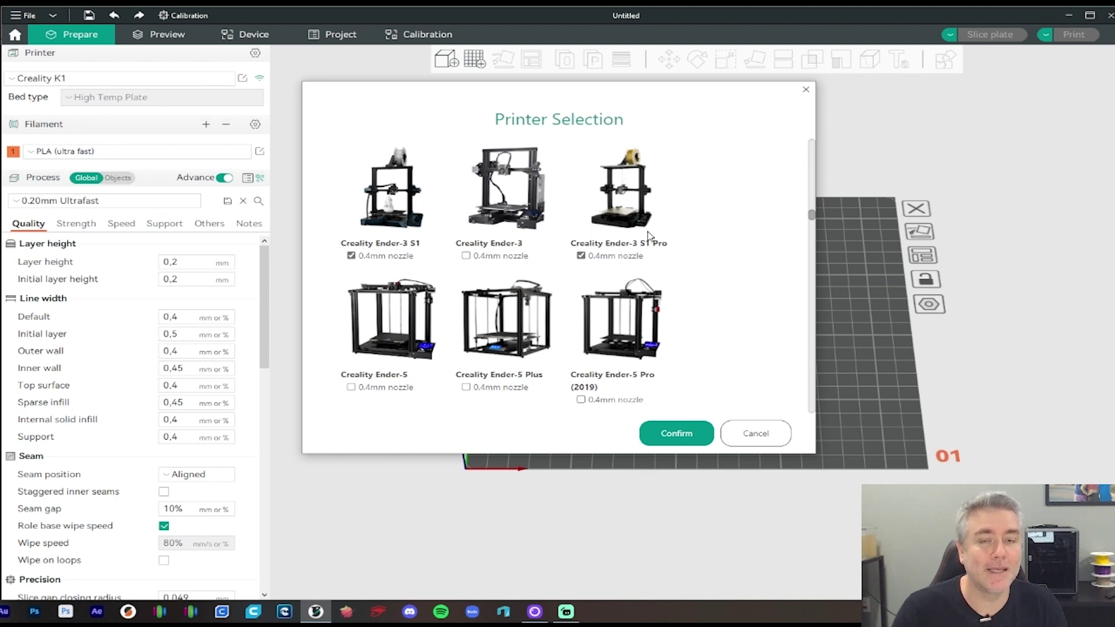
{"action": "left_click", "coordinate": [677, 435]}
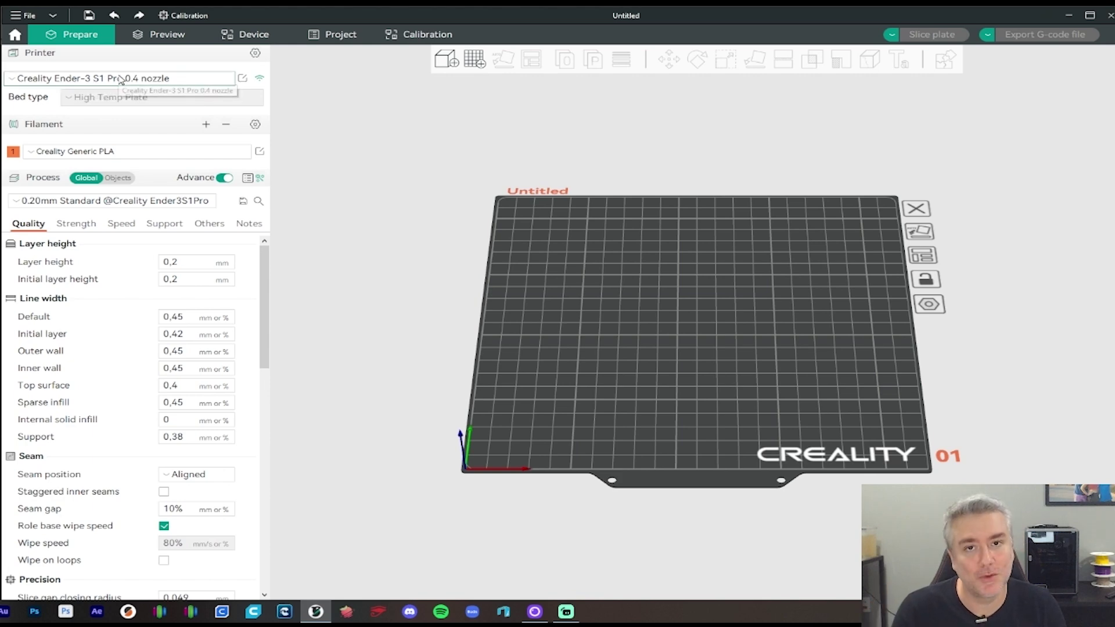
Open the Ender-3 S1 Pro printer settings and inspect the printable area's bed shape options without changing them
{"action": "left_click", "coordinate": [242, 80]}
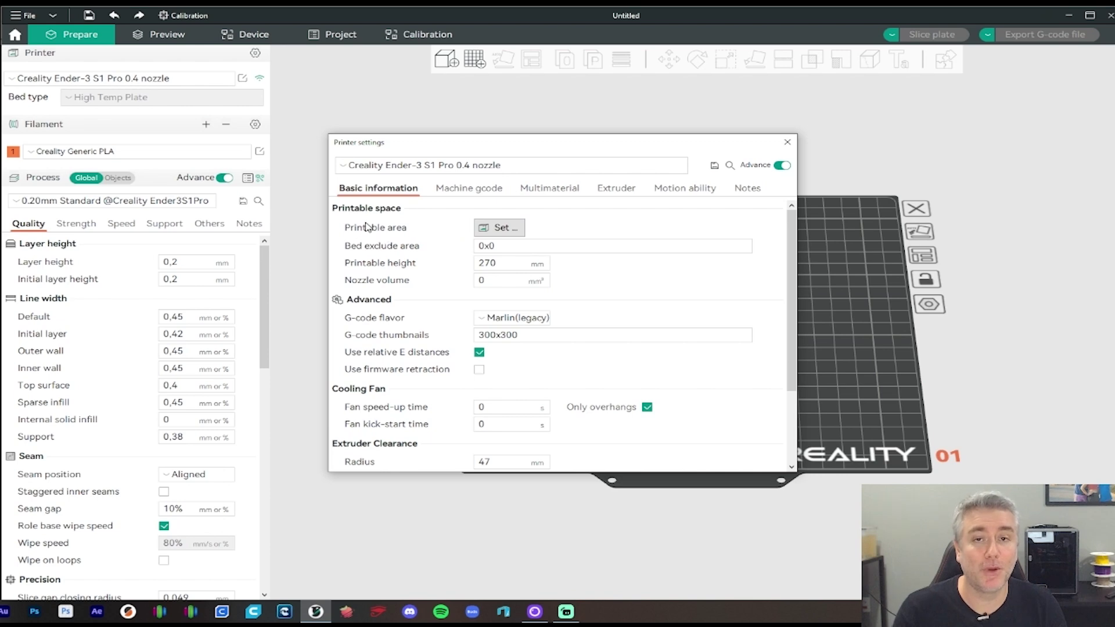
{"action": "left_click", "coordinate": [511, 229]}
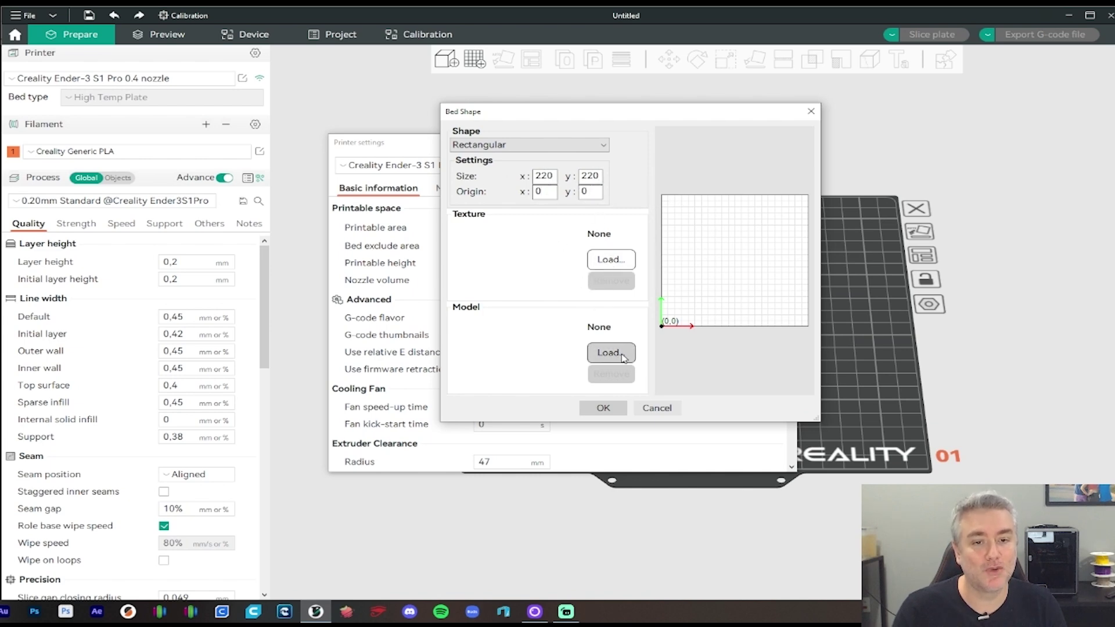
{"action": "left_click", "coordinate": [582, 146]}
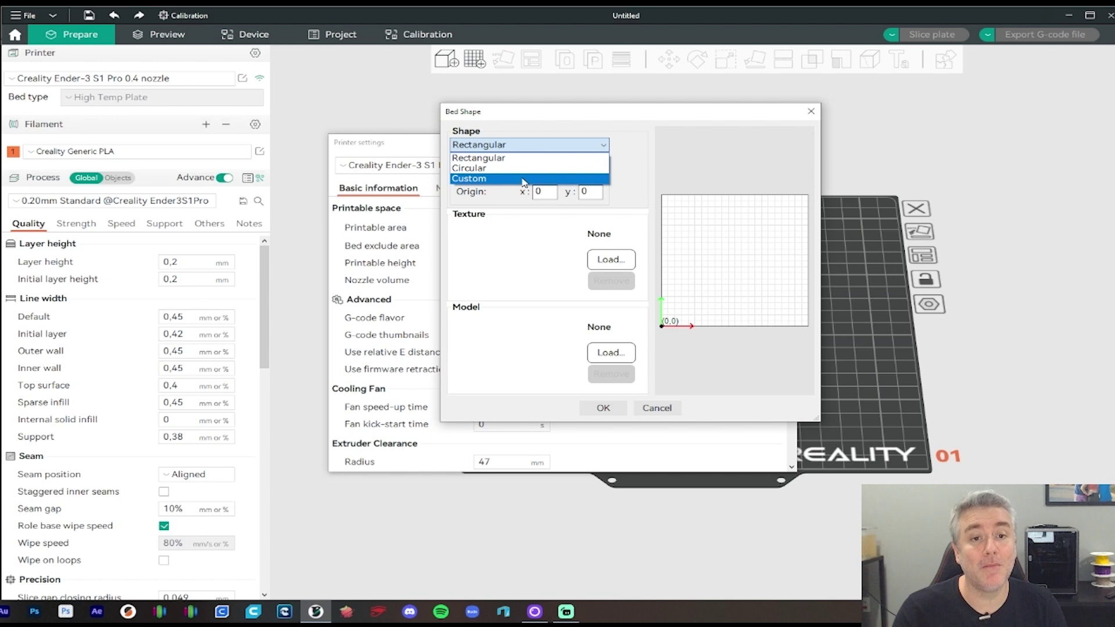
{"action": "left_click", "coordinate": [577, 124]}
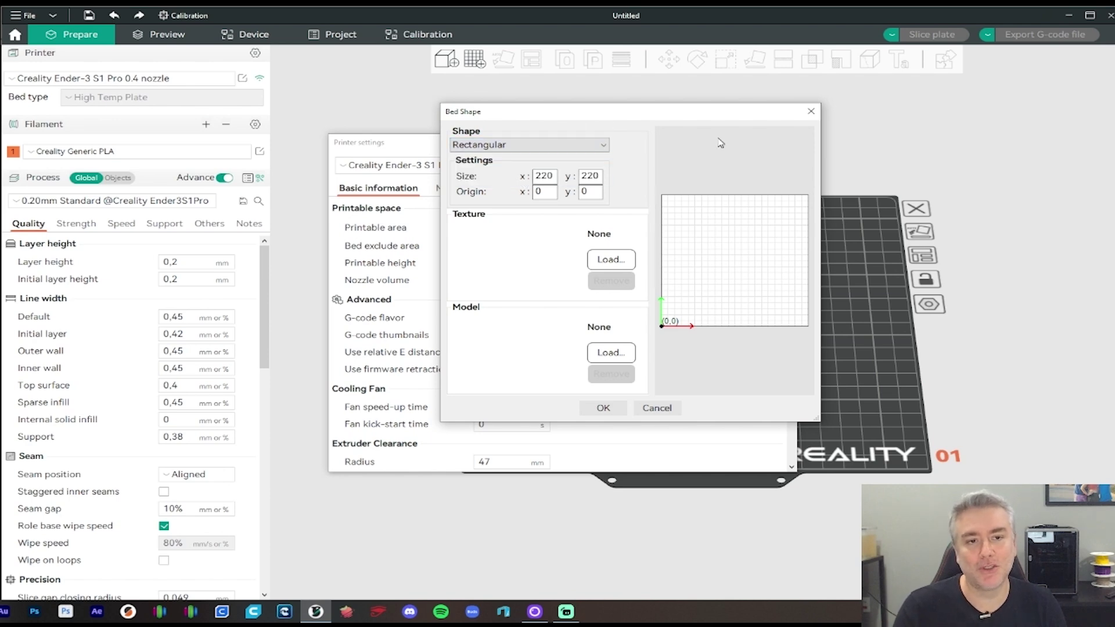
{"action": "left_click", "coordinate": [811, 112]}
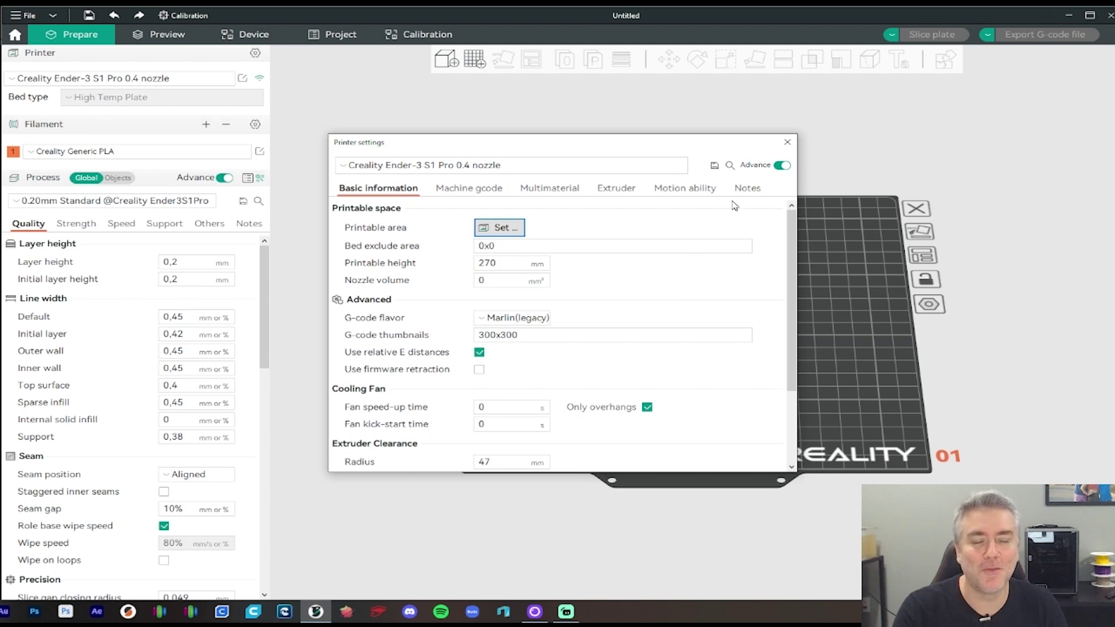
Disable the advanced mode, review the simplified Extruder, Motion ability and Basic information settings, and re-enable the advanced mode
{"action": "left_click", "coordinate": [784, 167]}
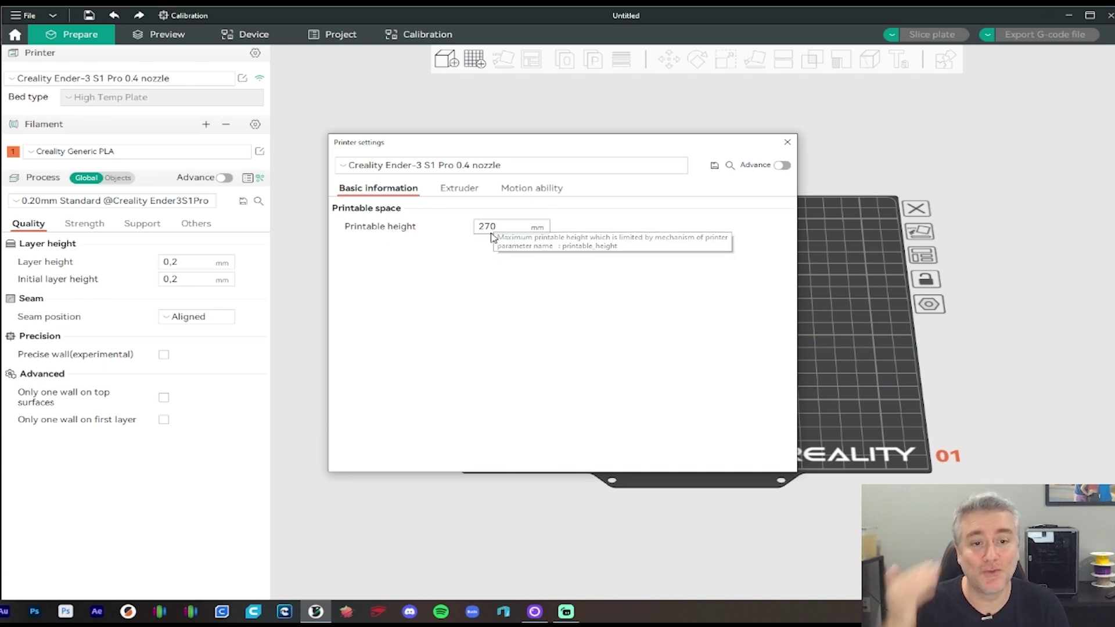
{"action": "left_click", "coordinate": [473, 190]}
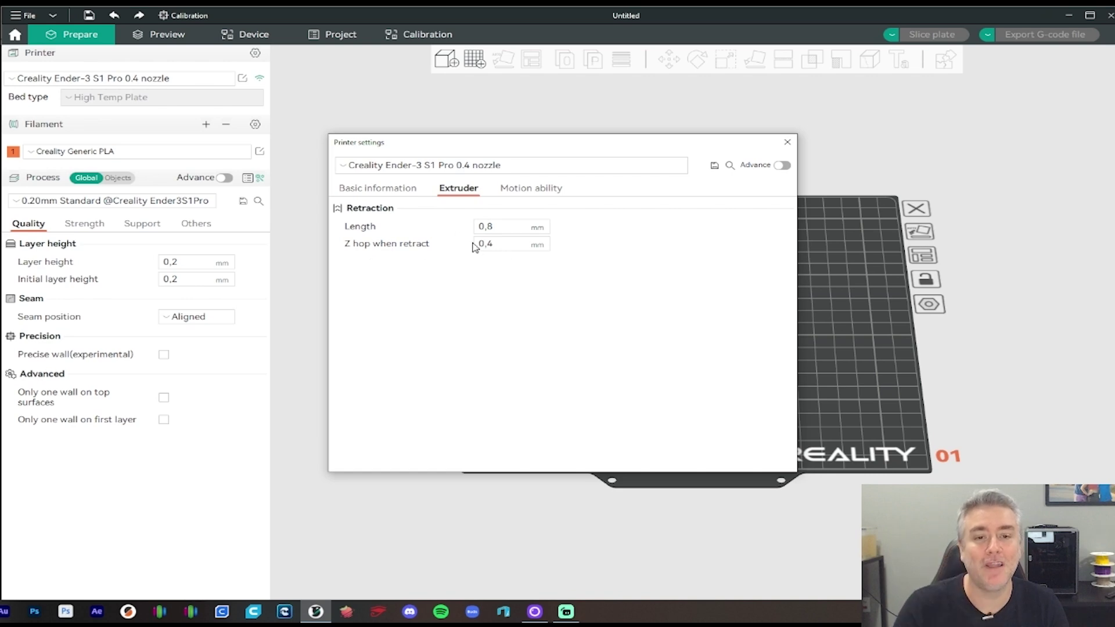
{"action": "left_click", "coordinate": [530, 191]}
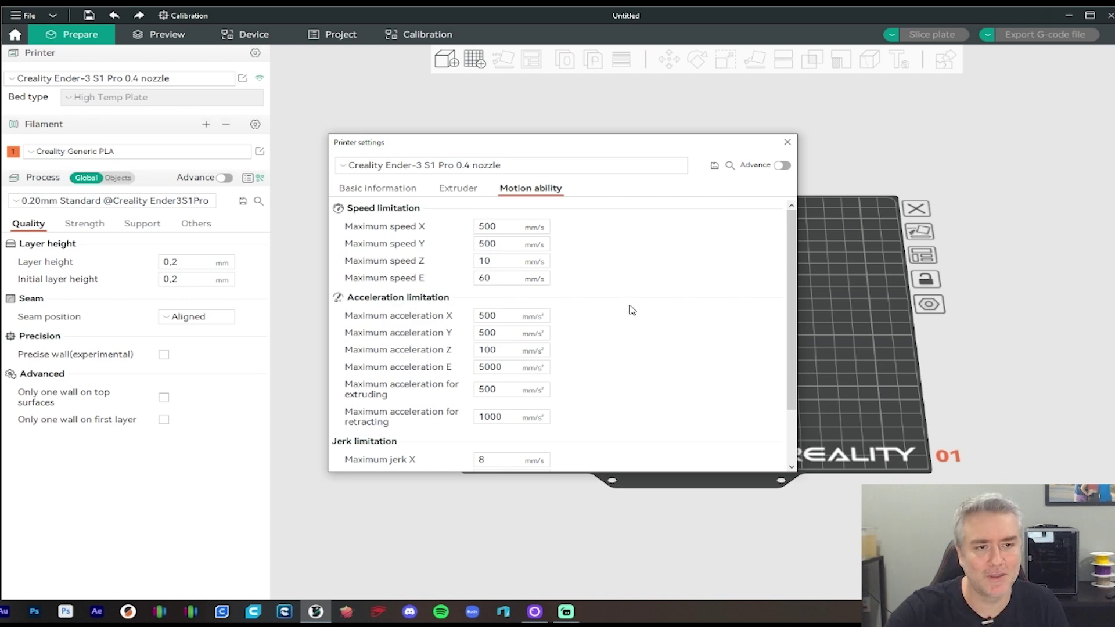
{"action": "left_click", "coordinate": [389, 191]}
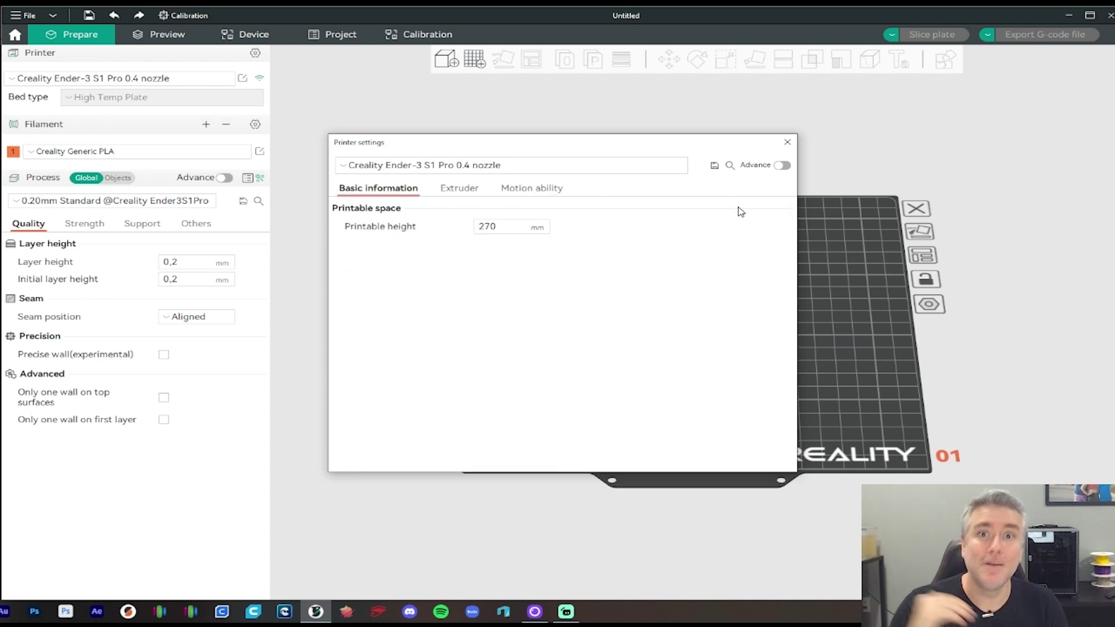
{"action": "left_click", "coordinate": [783, 166]}
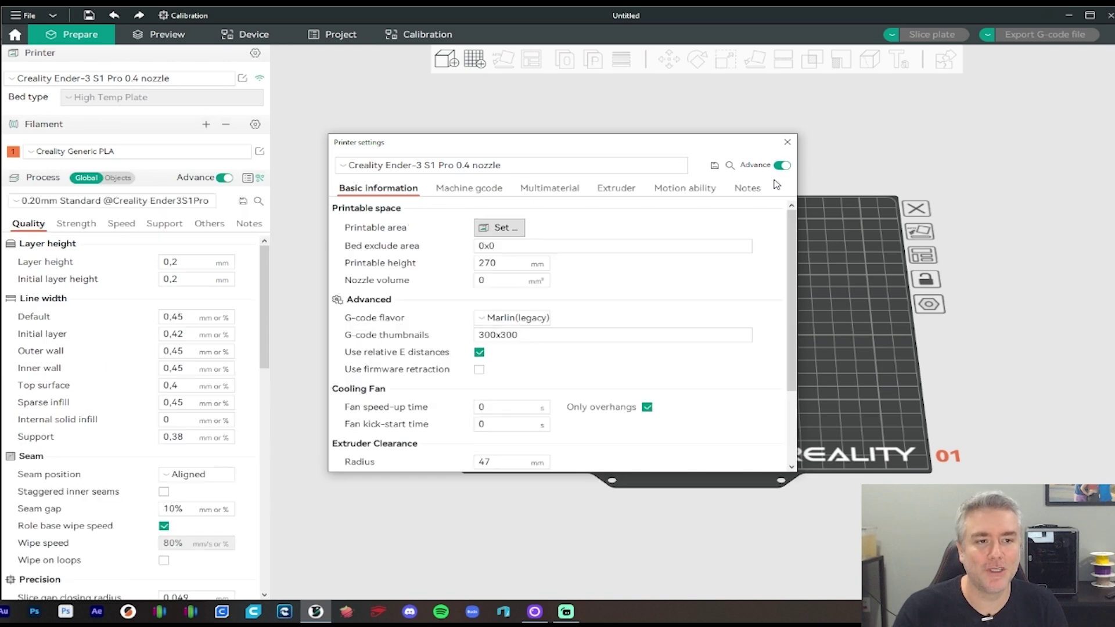
{"action": "mouse_move", "coordinate": [794, 271]}
{"action": "left_mouse_down"}
{"action": "mouse_move", "coordinate": [796, 367]}
{"action": "mouse_move", "coordinate": [794, 265]}
{"action": "left_mouse_up"}
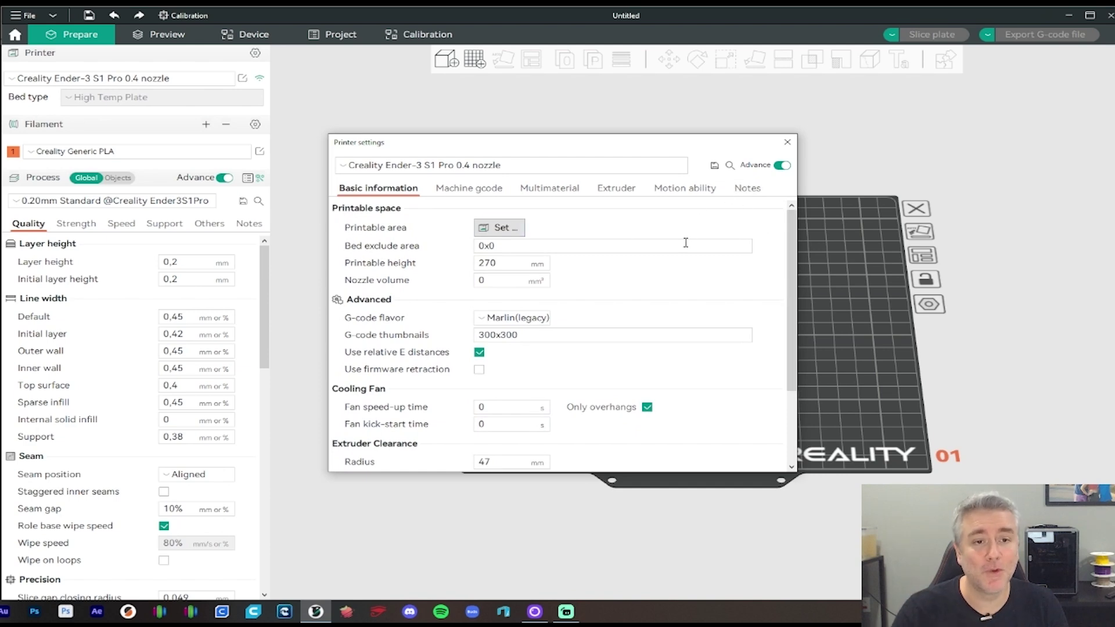
Inspect the options for saving the printer preset without saving a copy, and close the printer settings
{"action": "left_click", "coordinate": [715, 166]}
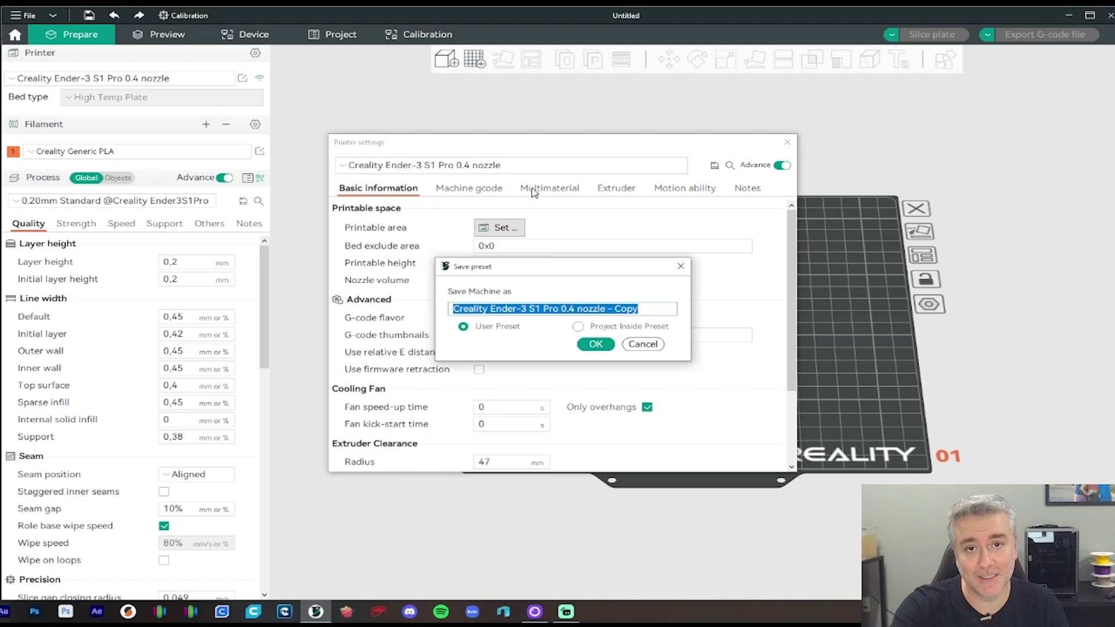
{"action": "left_click", "coordinate": [643, 344]}
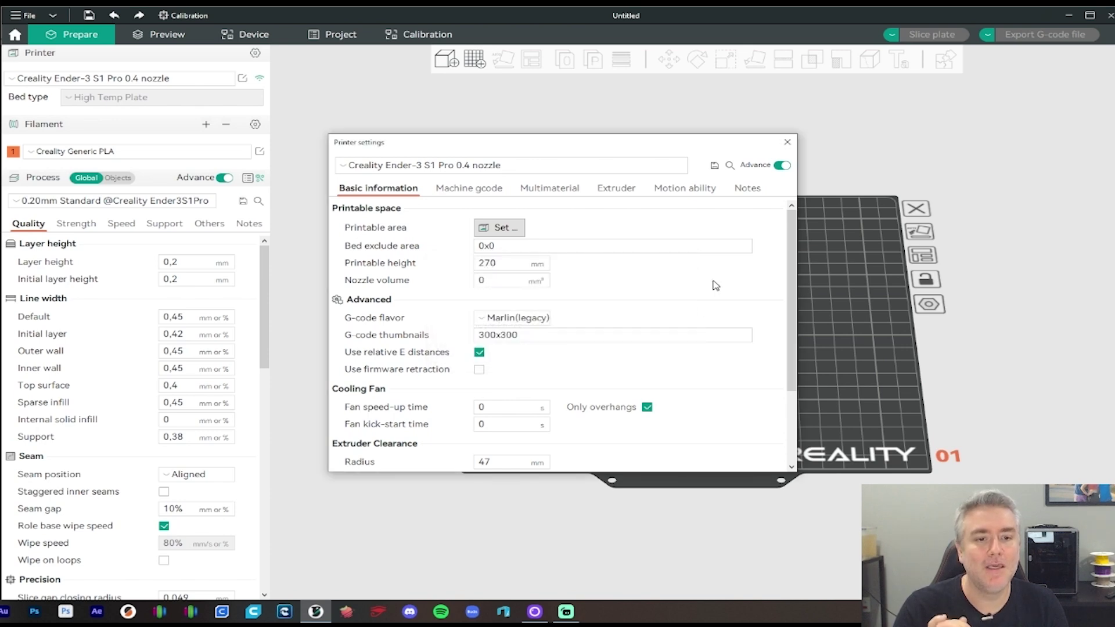
{"action": "left_click", "coordinate": [787, 143]}
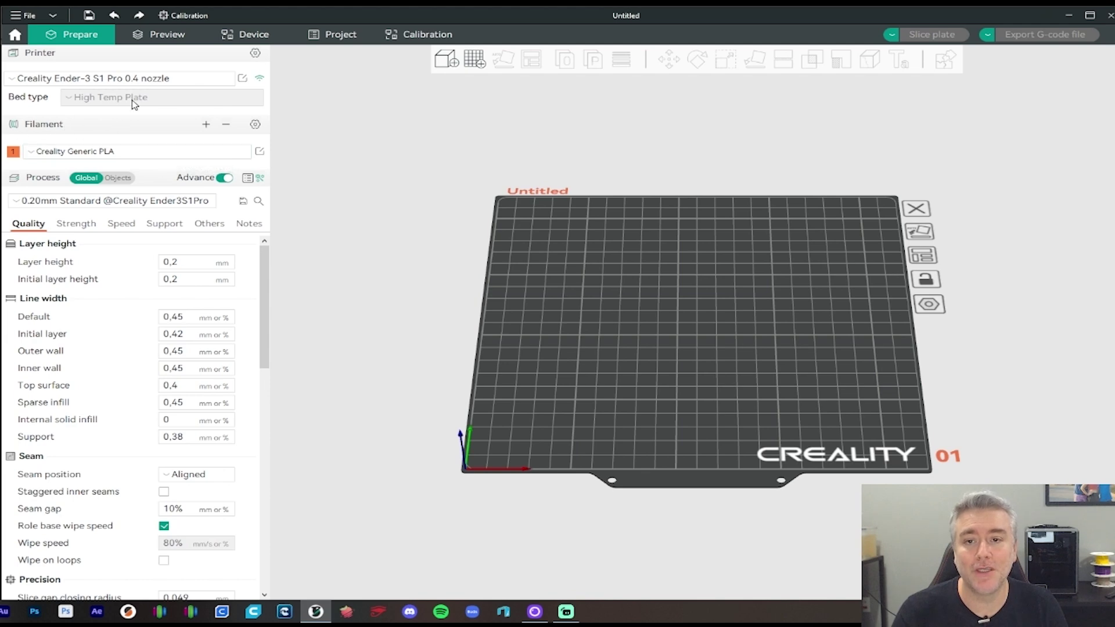
Review the filament selection and the available Creality filament presets, keeping Creality Generic PLA
{"action": "left_click", "coordinate": [255, 126]}
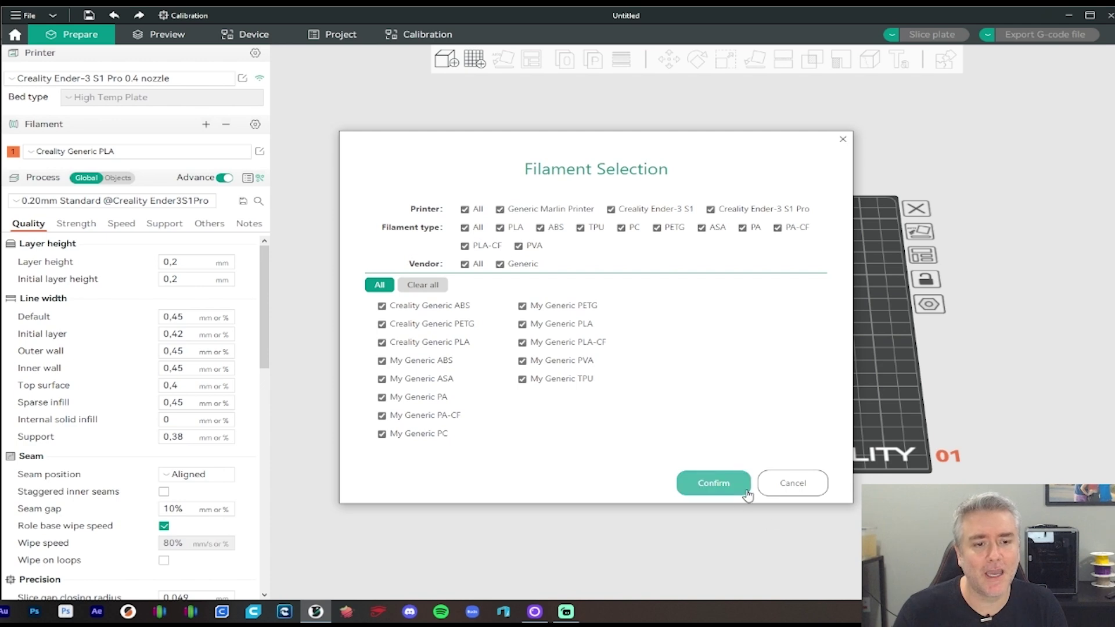
{"action": "left_click", "coordinate": [791, 484]}
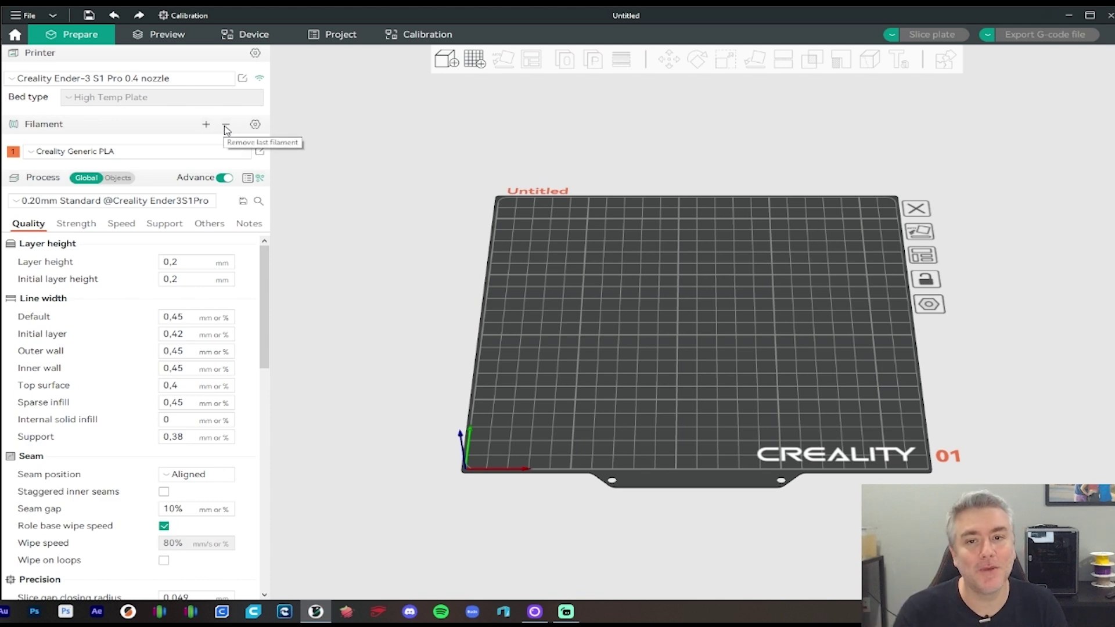
{"action": "left_click", "coordinate": [135, 154]}
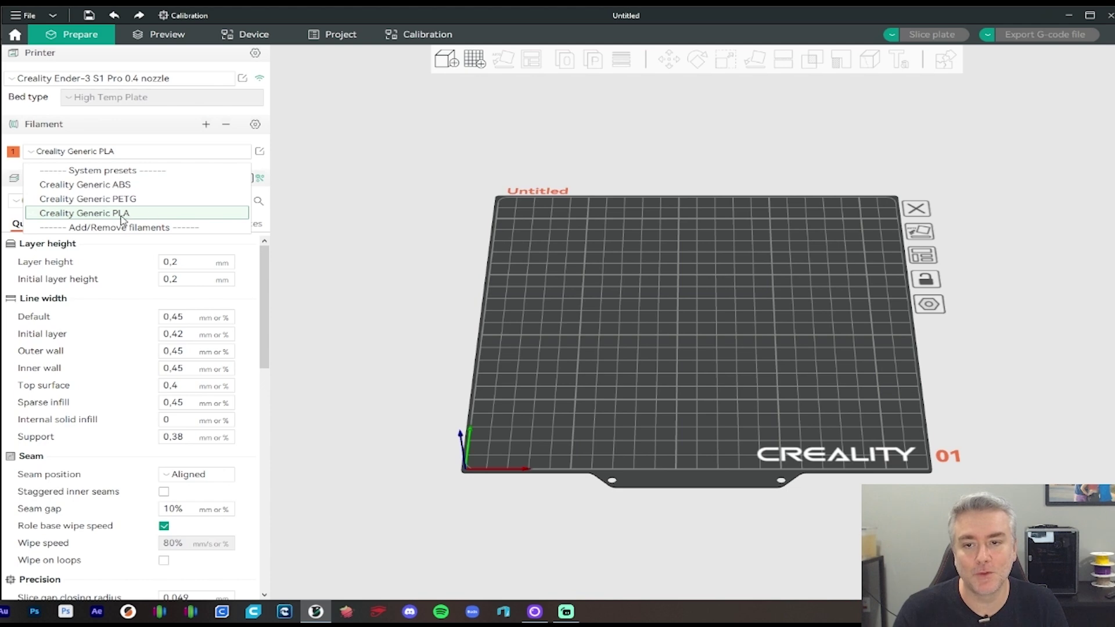
{"action": "left_click", "coordinate": [133, 146]}
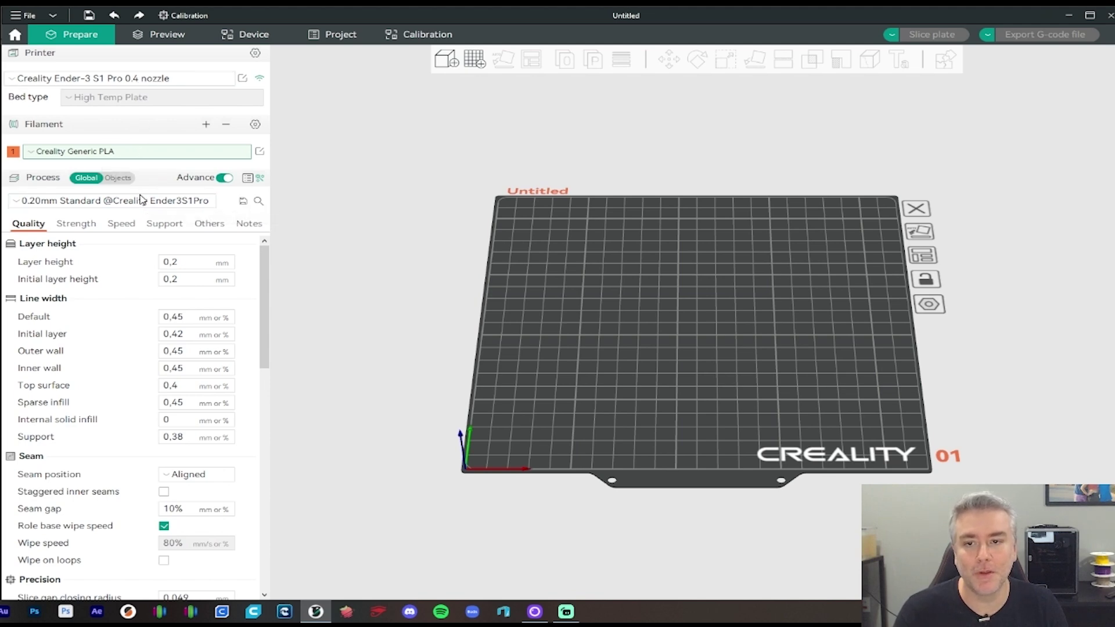
Disable the advanced mode for the process settings and review the simplified Quality and Strength settings
{"action": "left_click", "coordinate": [225, 178]}
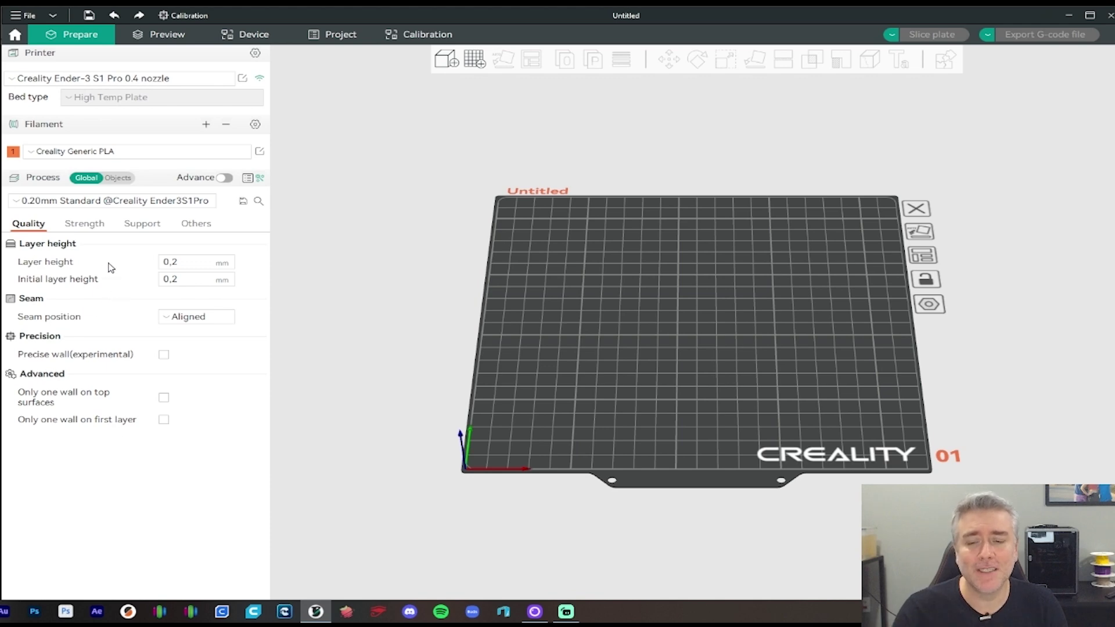
{"action": "left_click", "coordinate": [85, 225]}
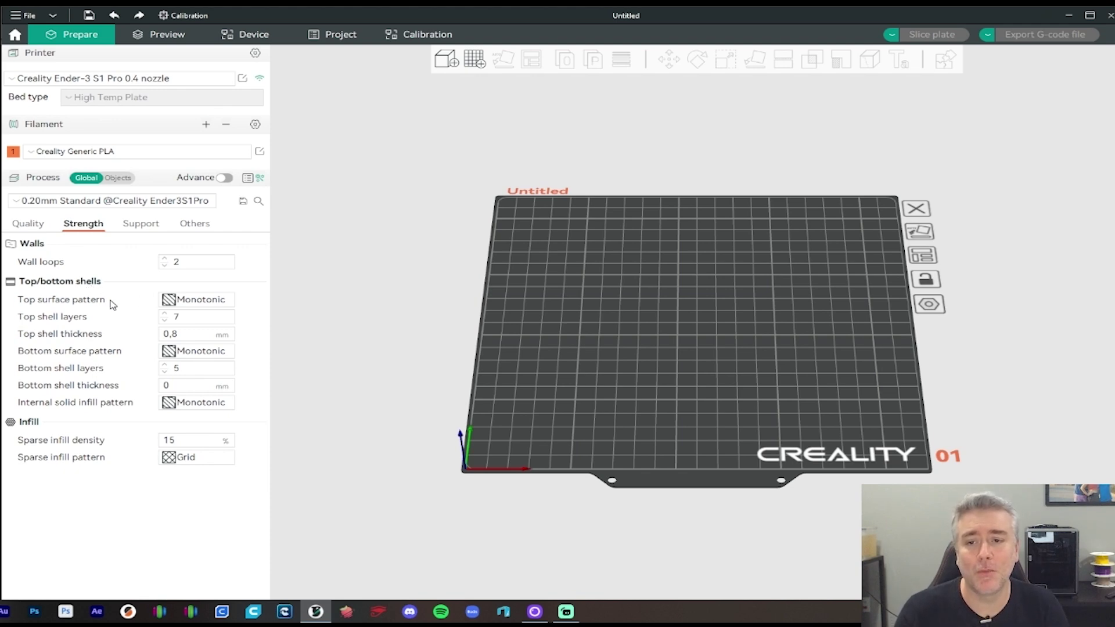
Enable support in the process settings and review the support types, keeping normal(auto)
{"action": "left_click", "coordinate": [145, 224]}
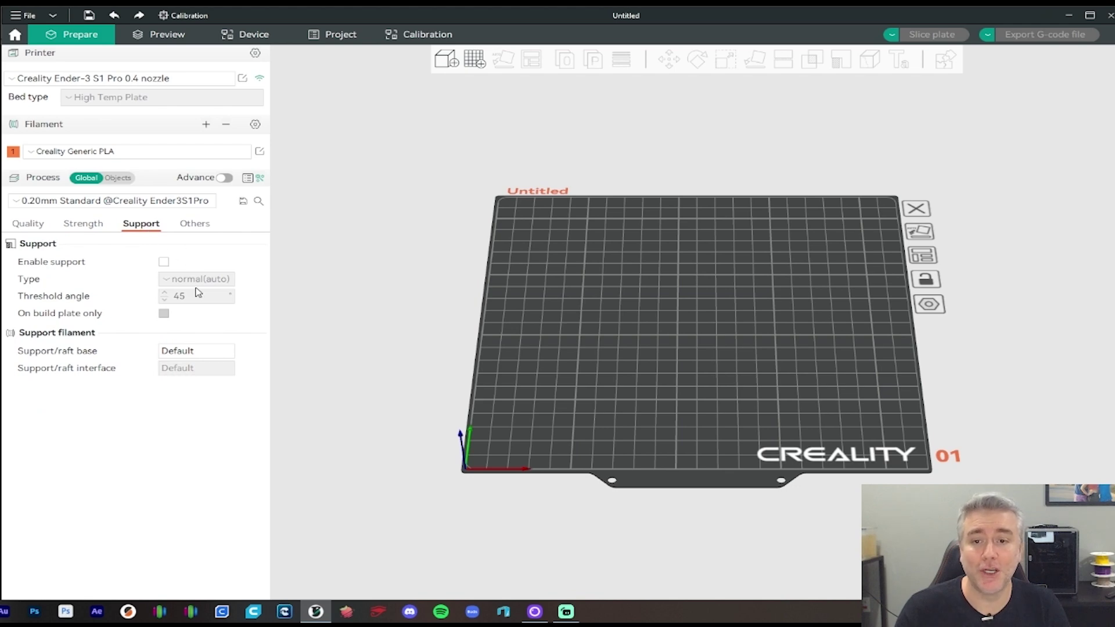
{"action": "left_click", "coordinate": [164, 261]}
{"action": "left_click", "coordinate": [218, 279]}
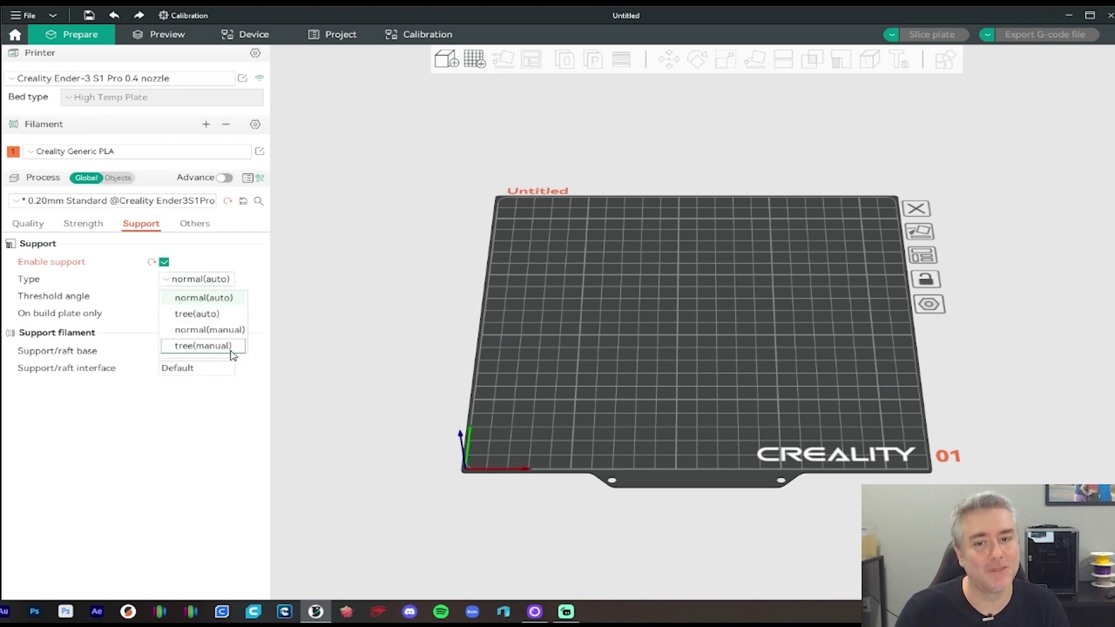
{"action": "left_click", "coordinate": [211, 284]}
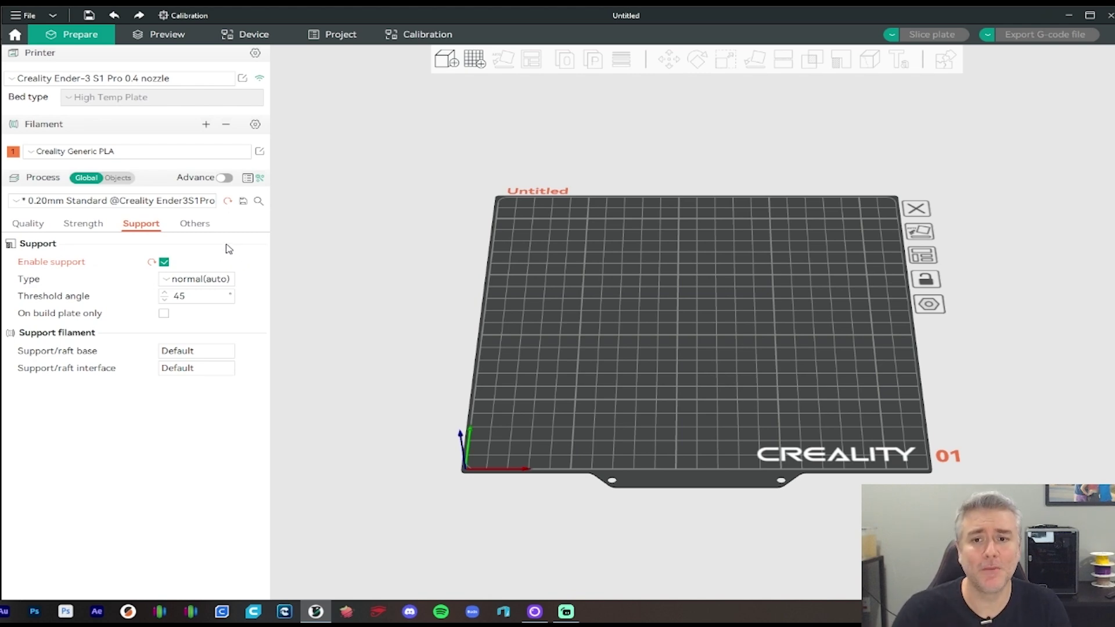
Review the Others process settings and the print sequence options, keeping By layer, and return to the Quality settings
{"action": "left_click", "coordinate": [199, 224]}
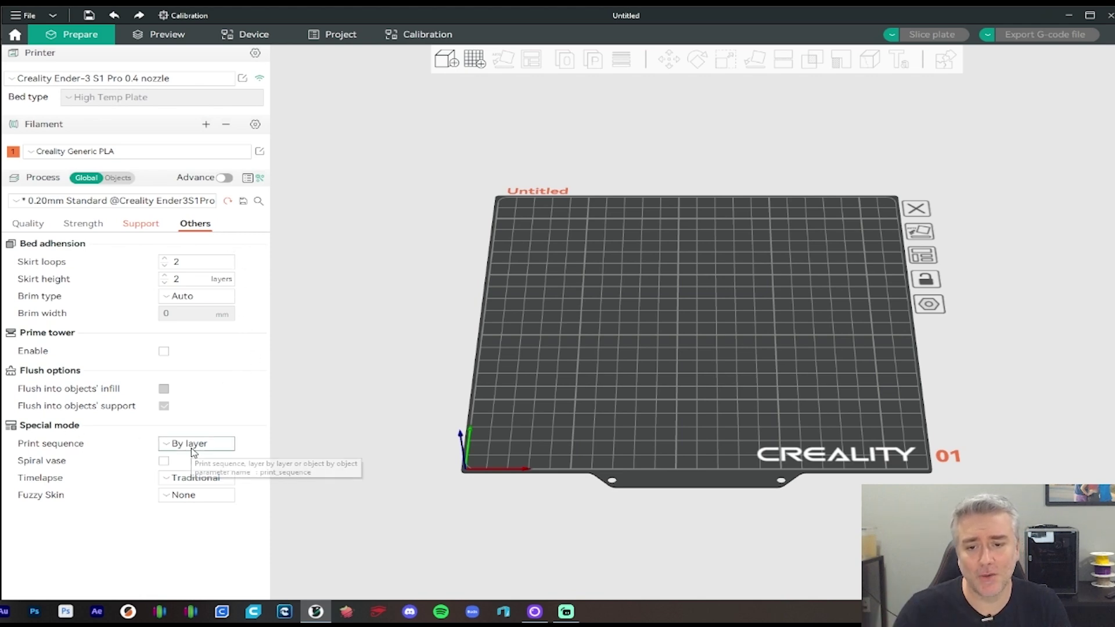
{"action": "left_click", "coordinate": [226, 446]}
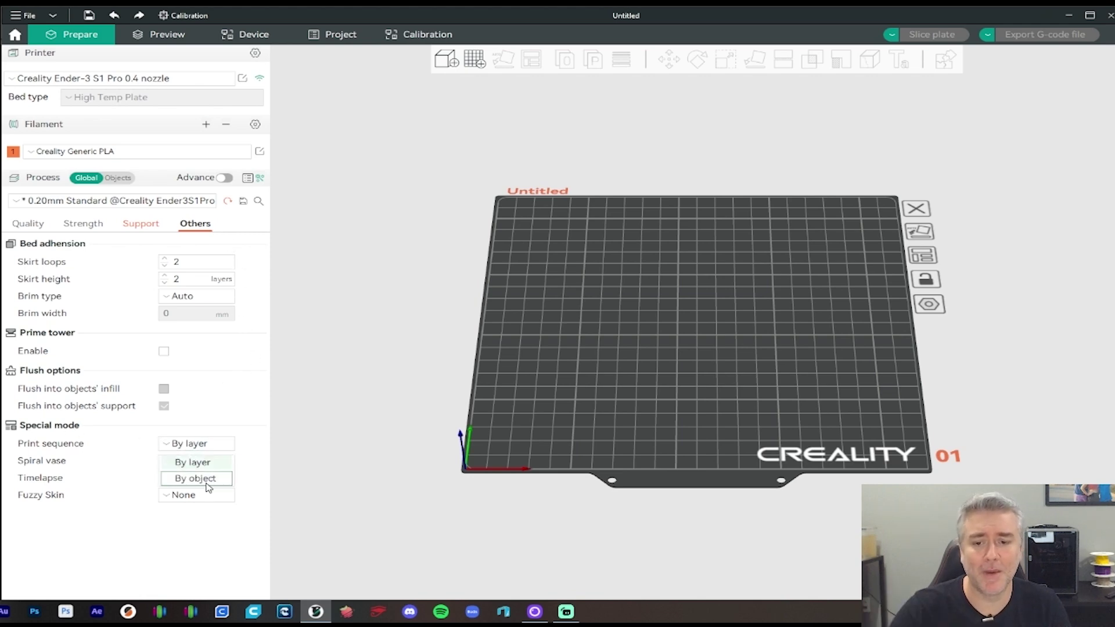
{"action": "left_click", "coordinate": [220, 426]}
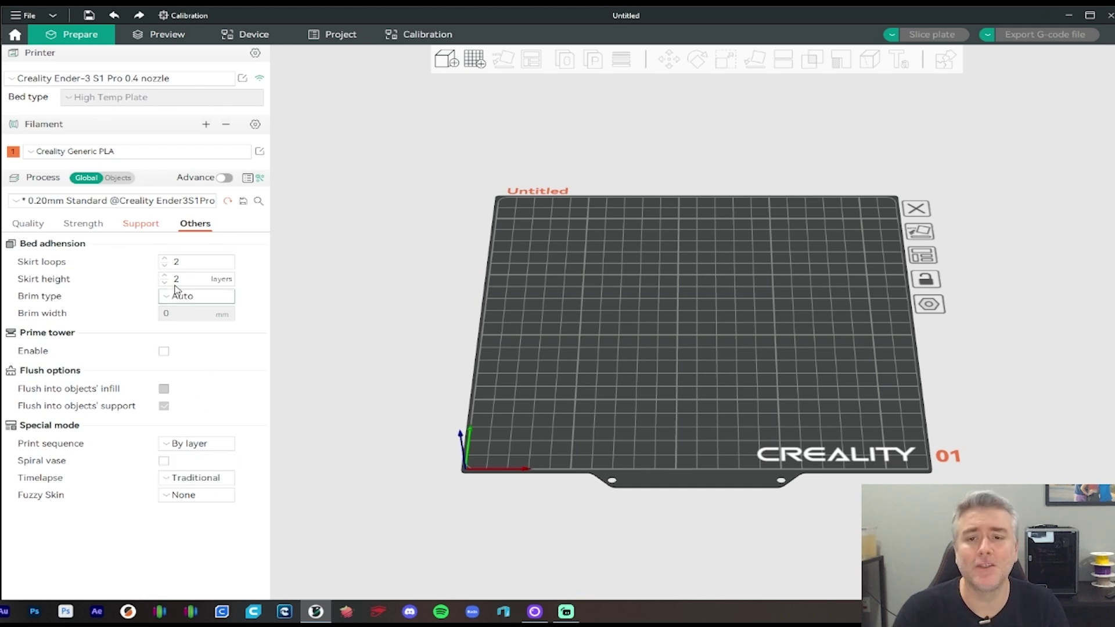
{"action": "left_click", "coordinate": [29, 225]}
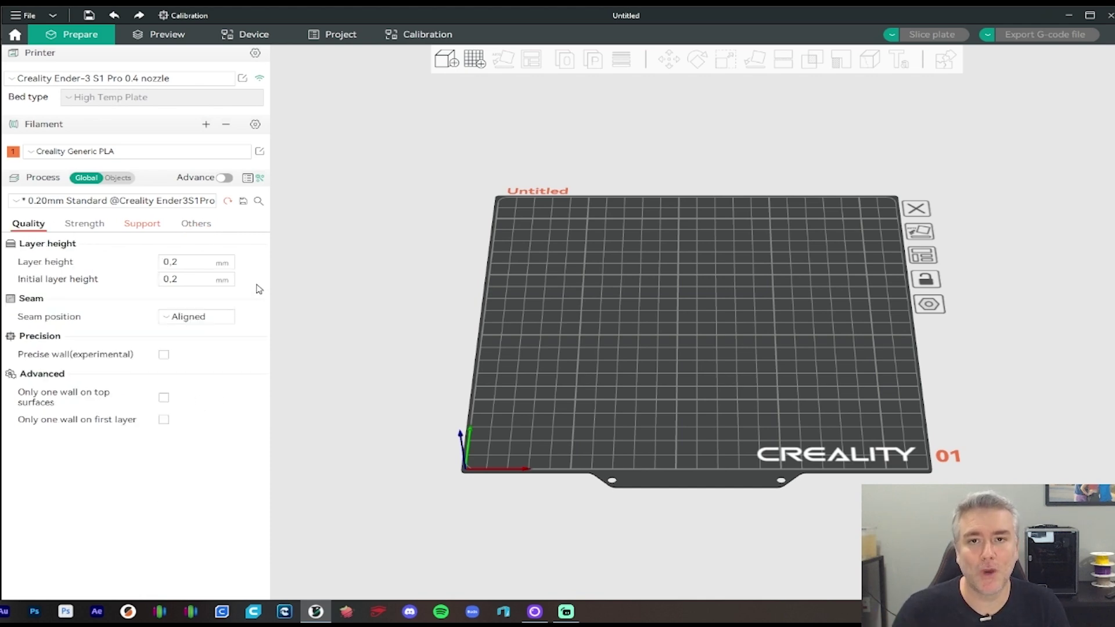
Re-enable the advanced mode for the process settings and look through the extended Quality settings
{"action": "left_click", "coordinate": [226, 180]}
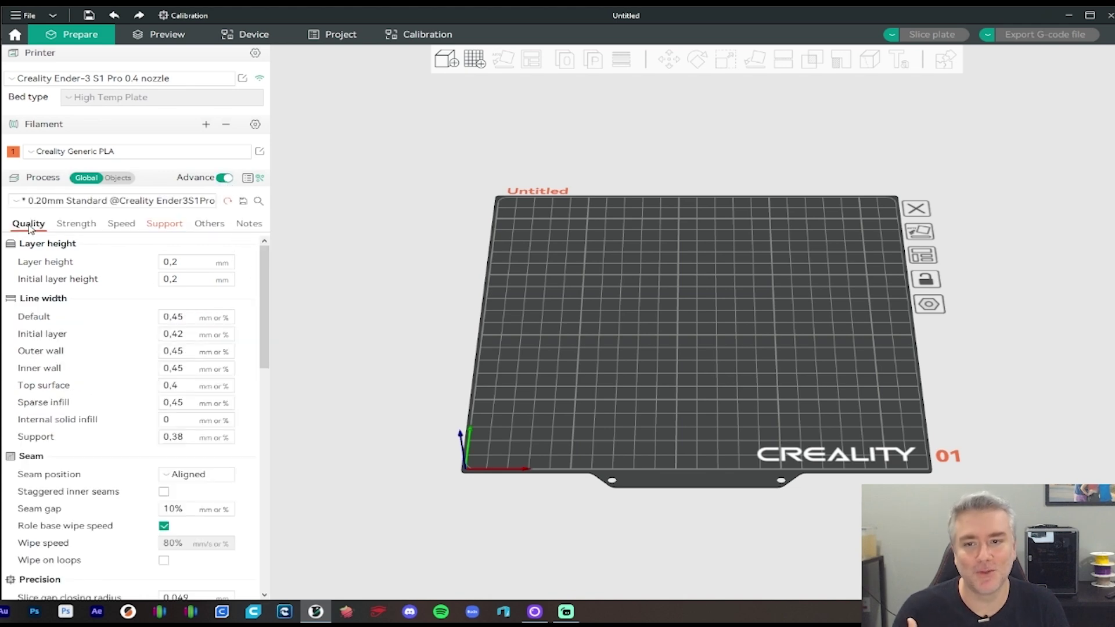
{"action": "scroll", "coordinate": [264, 300], "scroll_direction": "down", "scroll_amount": 3}
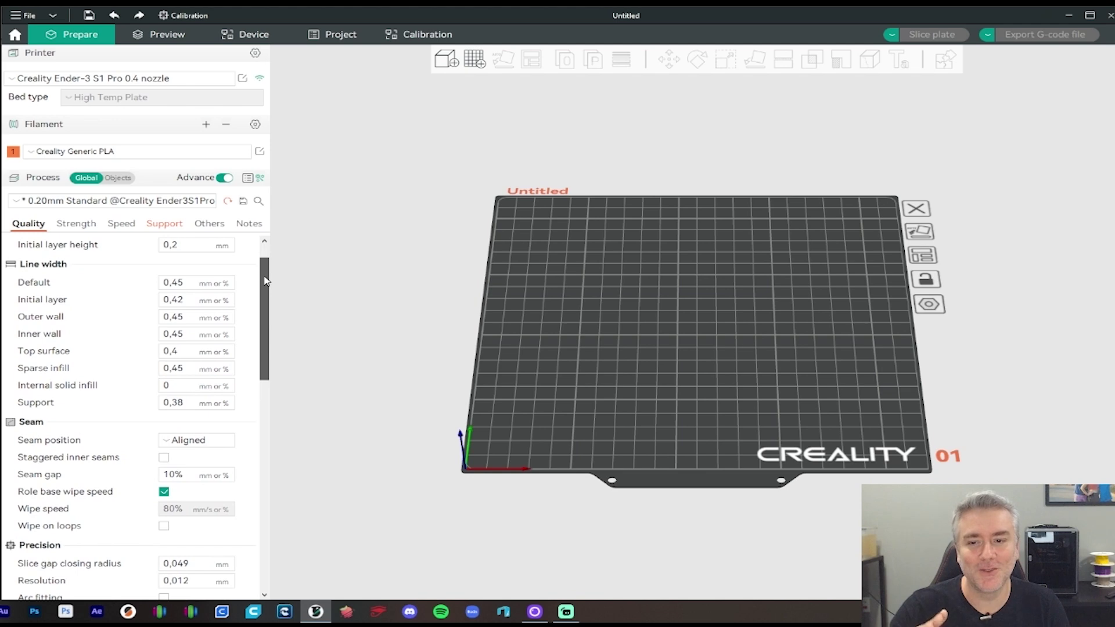
{"action": "left_click_drag", "start_coordinate": [264, 300], "coordinate": [293, 258]}
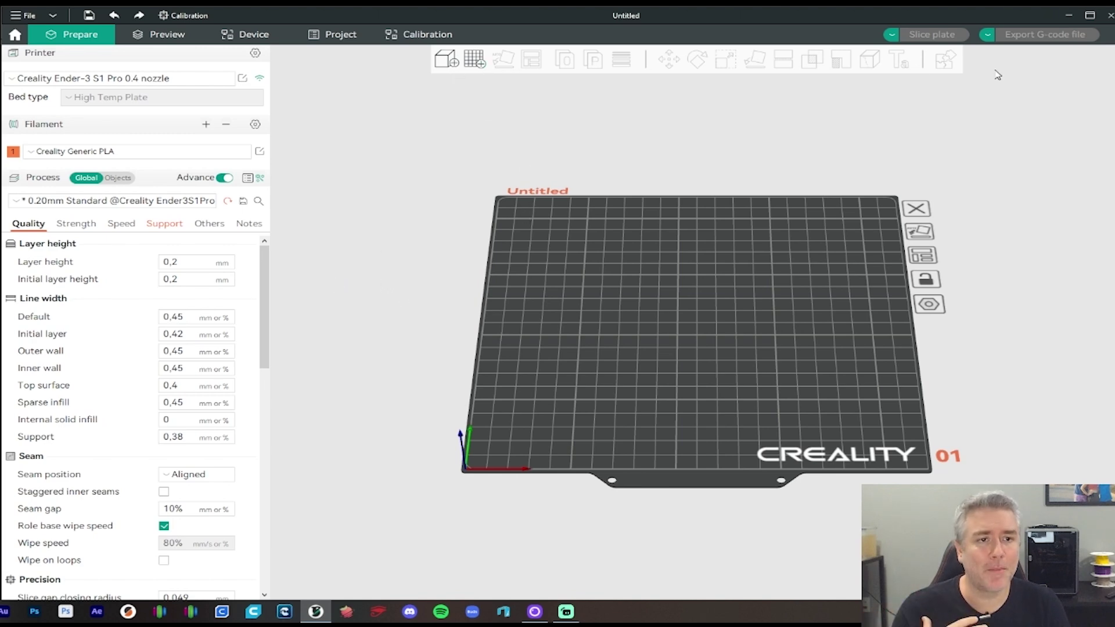
Add the 3DBenchy primitive to the build plate
{"action": "right_click", "coordinate": [681, 314]}
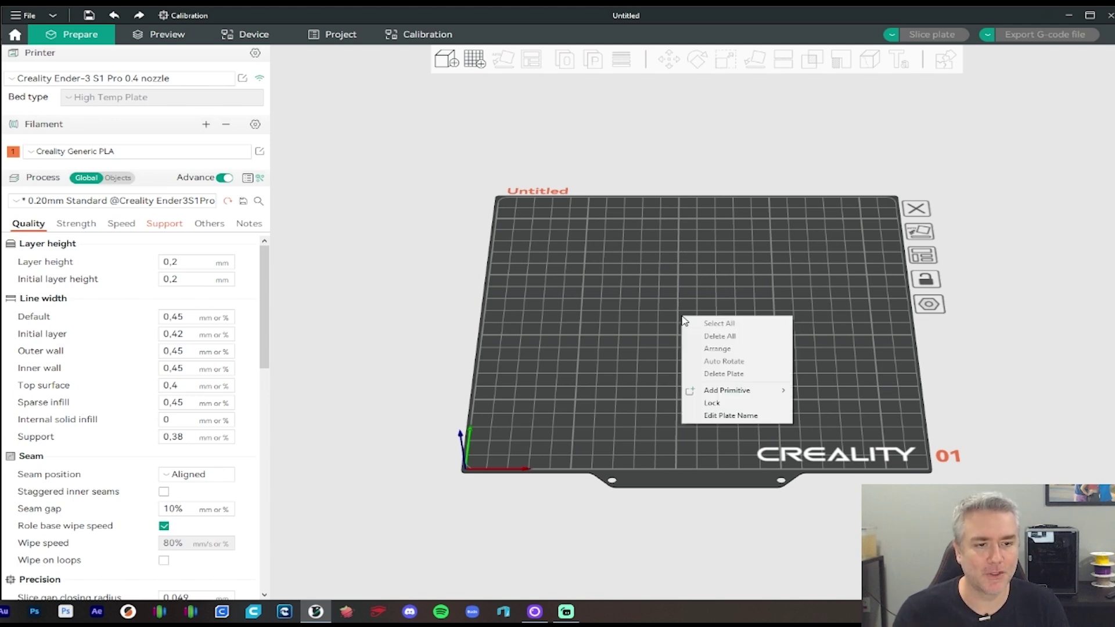
{"action": "mouse_move", "coordinate": [713, 397]}
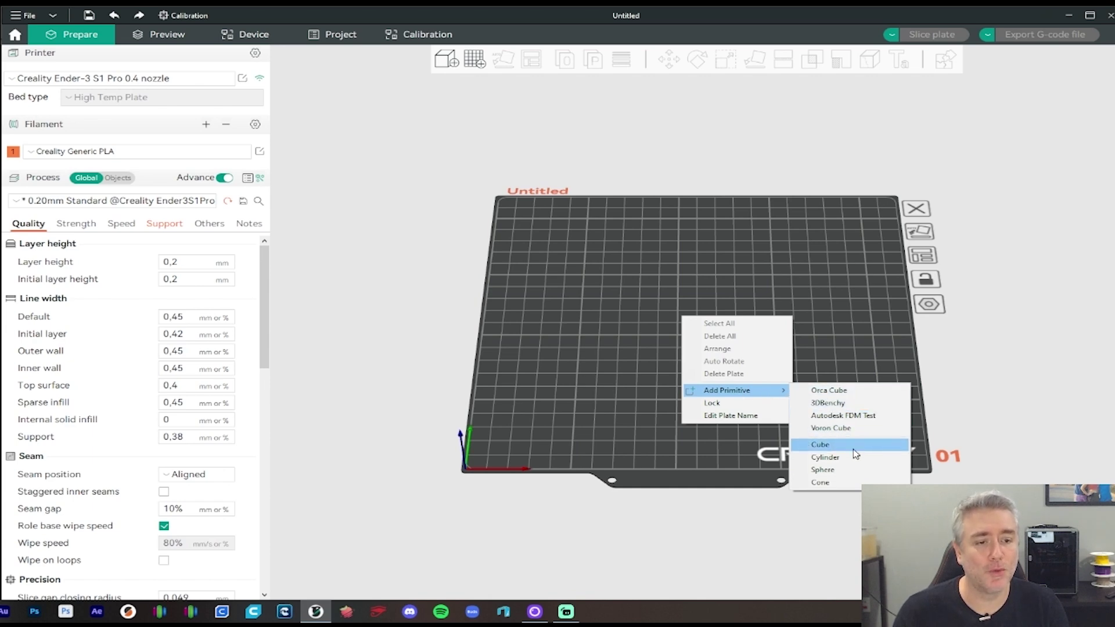
{"action": "left_click", "coordinate": [835, 405]}
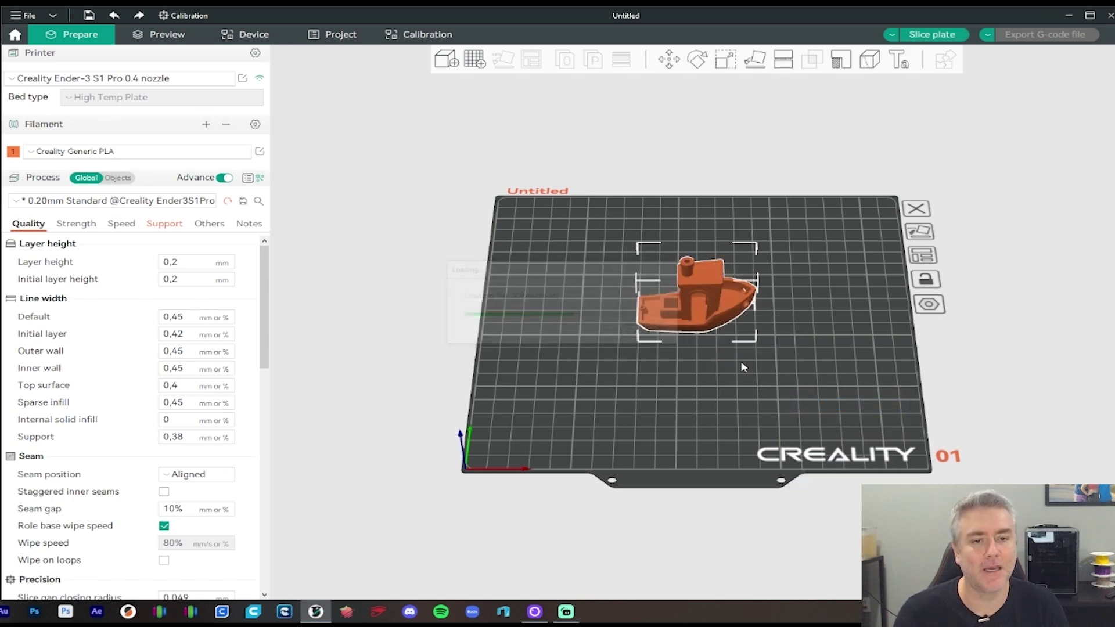
Add the Orca Cube primitive to the build plate
{"action": "left_click_drag", "start_coordinate": [742, 366], "coordinate": [776, 326]}
{"action": "right_click", "coordinate": [724, 372]}
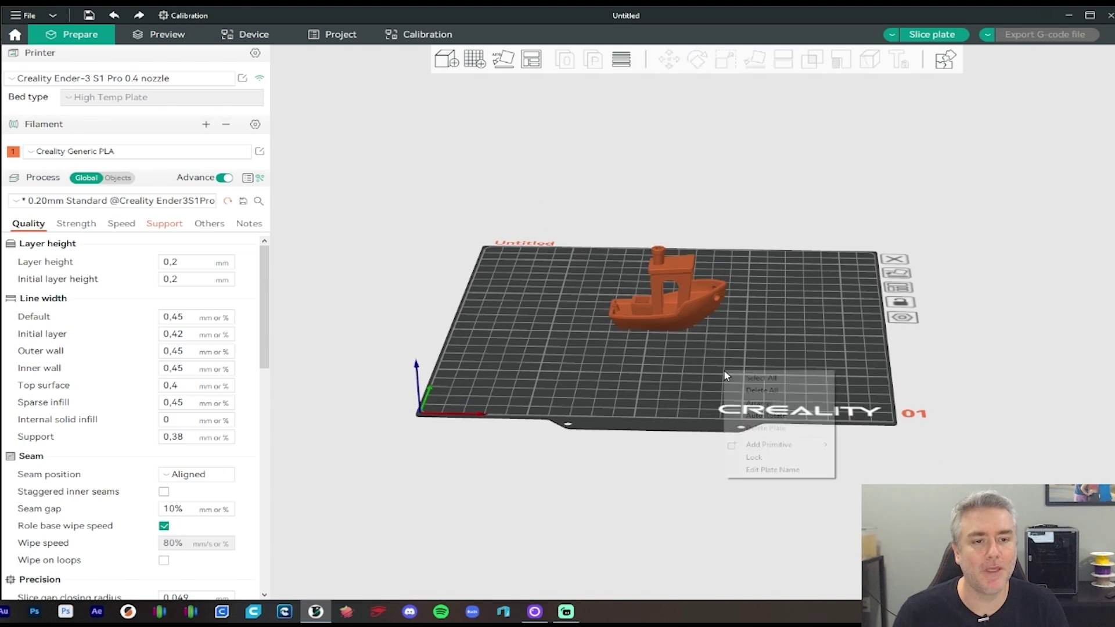
{"action": "mouse_move", "coordinate": [773, 444]}
{"action": "left_click", "coordinate": [863, 446]}
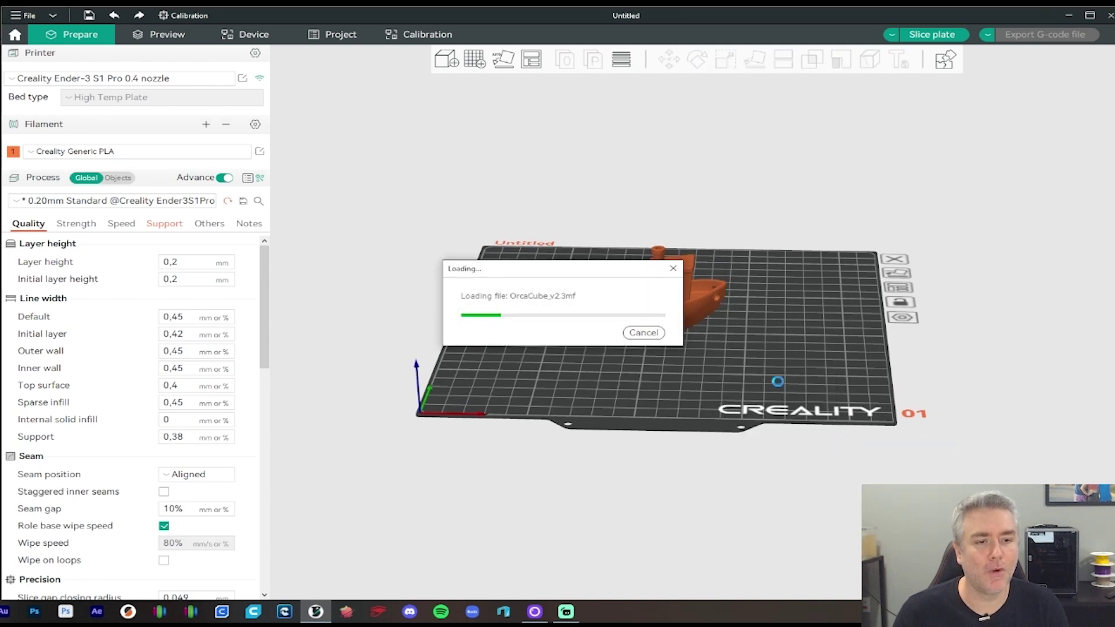
Delete the 3DBenchy from the build plate and inspect the remaining Orca Cube parts
{"action": "left_click", "coordinate": [706, 309]}
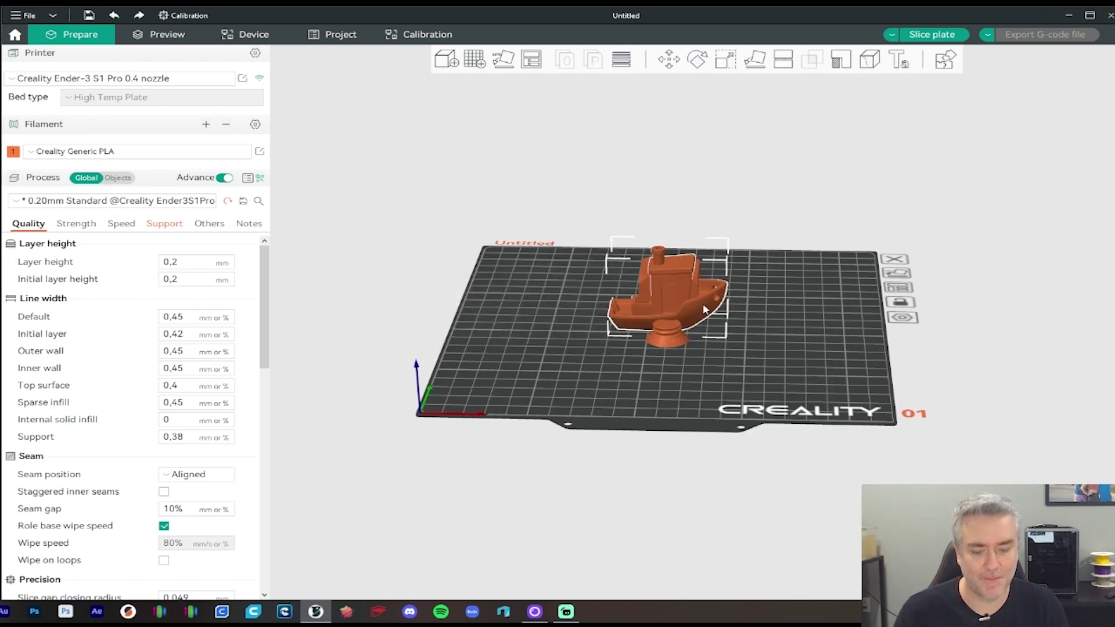
{"action": "left_click_drag", "start_coordinate": [779, 365], "coordinate": [820, 406]}
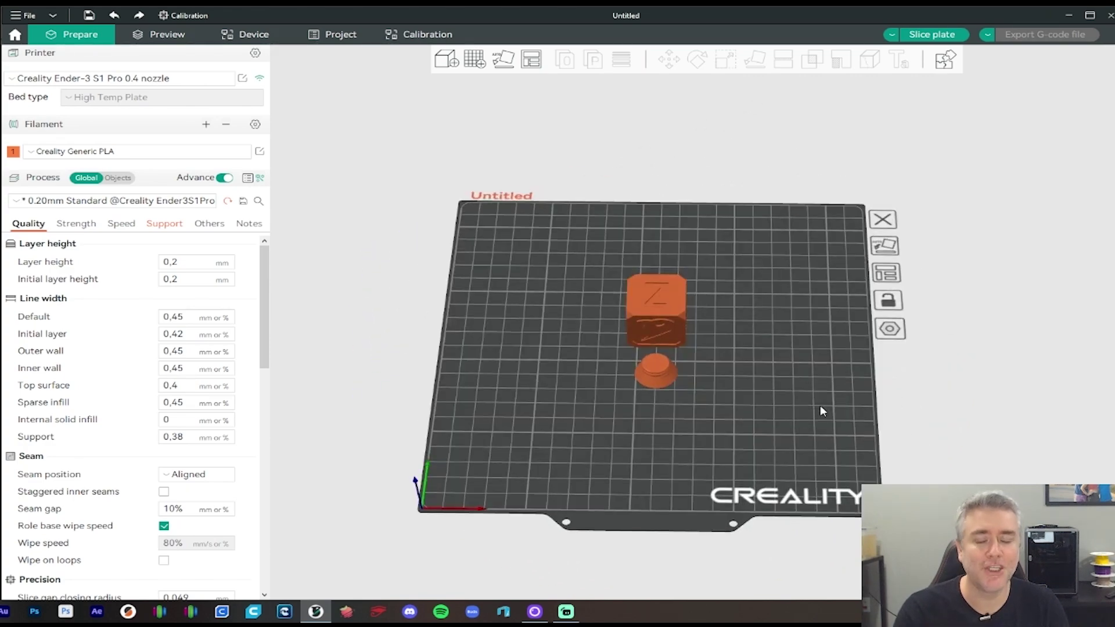
{"action": "left_click_drag", "start_coordinate": [699, 372], "coordinate": [697, 377]}
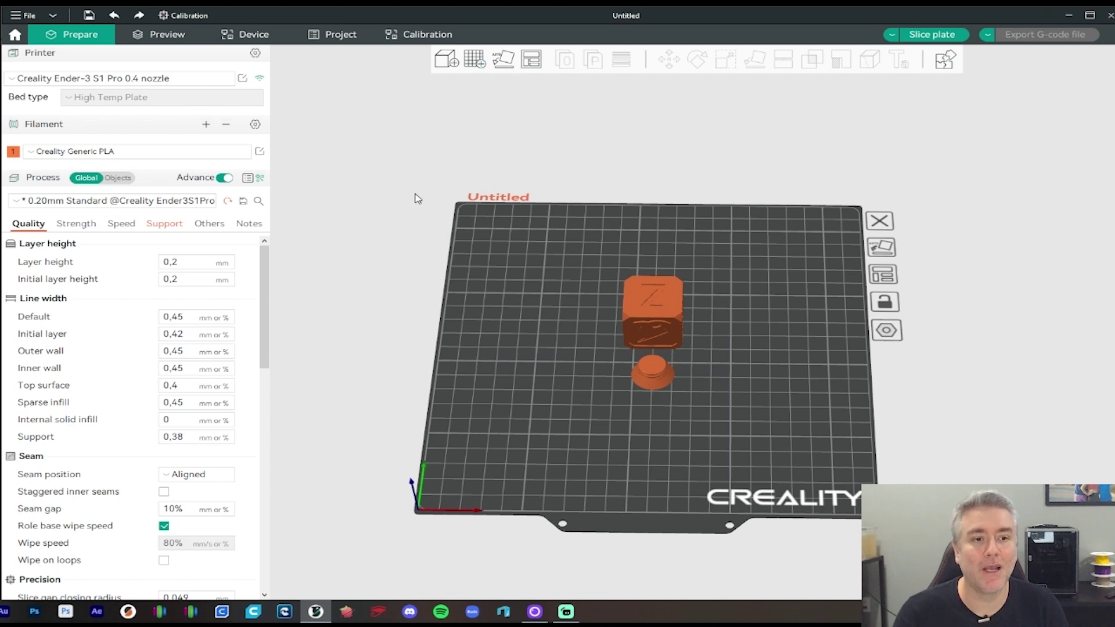
Delete the Orca Cube and the small cone-shaped part in front of it from the build plate
{"action": "left_click", "coordinate": [657, 317]}
{"action": "key", "text": "Delete"}
{"action": "left_click", "coordinate": [665, 372]}
{"action": "key", "text": "Delete"}
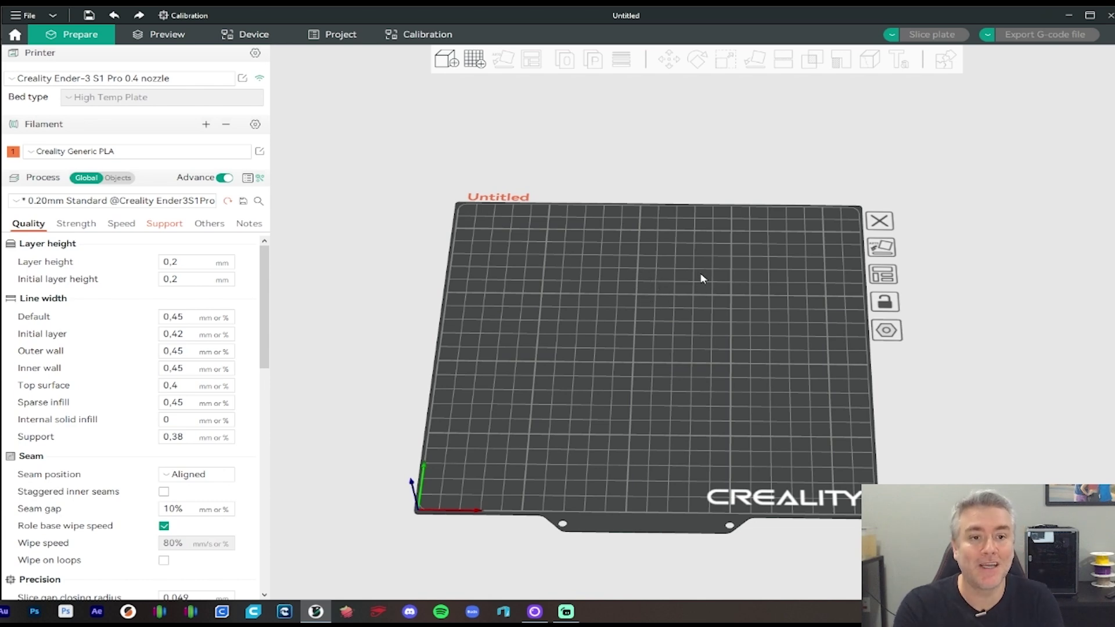
Add a second build plate and switch between the two plates, ending with plate 01 active
{"action": "left_click", "coordinate": [474, 59]}
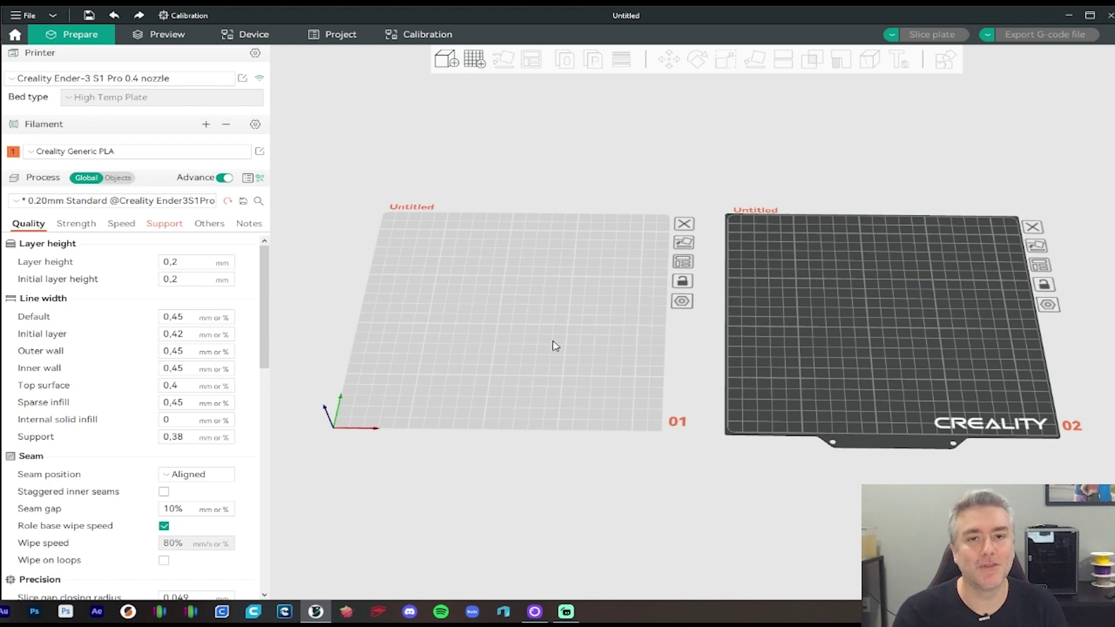
{"action": "left_click", "coordinate": [587, 319]}
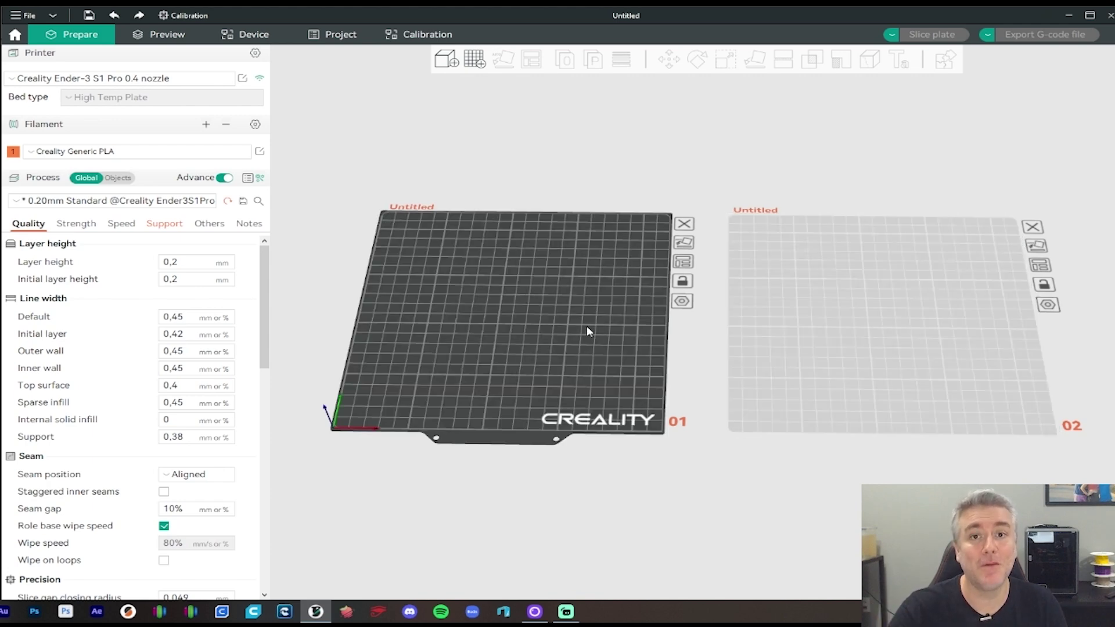
{"action": "left_click", "coordinate": [825, 343]}
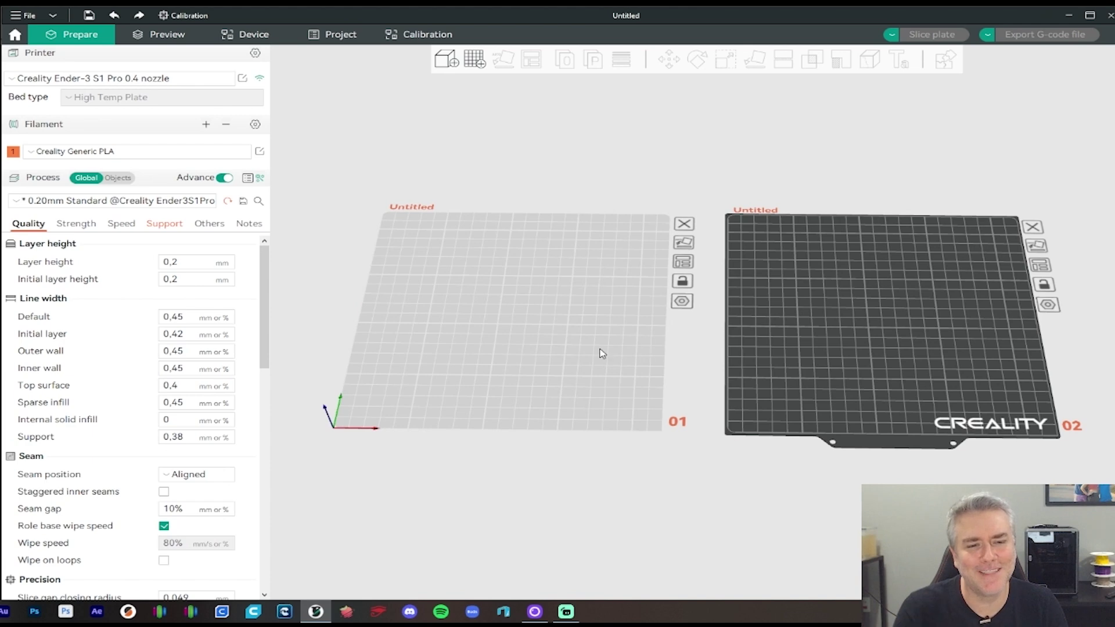
{"action": "left_click", "coordinate": [659, 366]}
{"action": "left_click", "coordinate": [816, 361]}
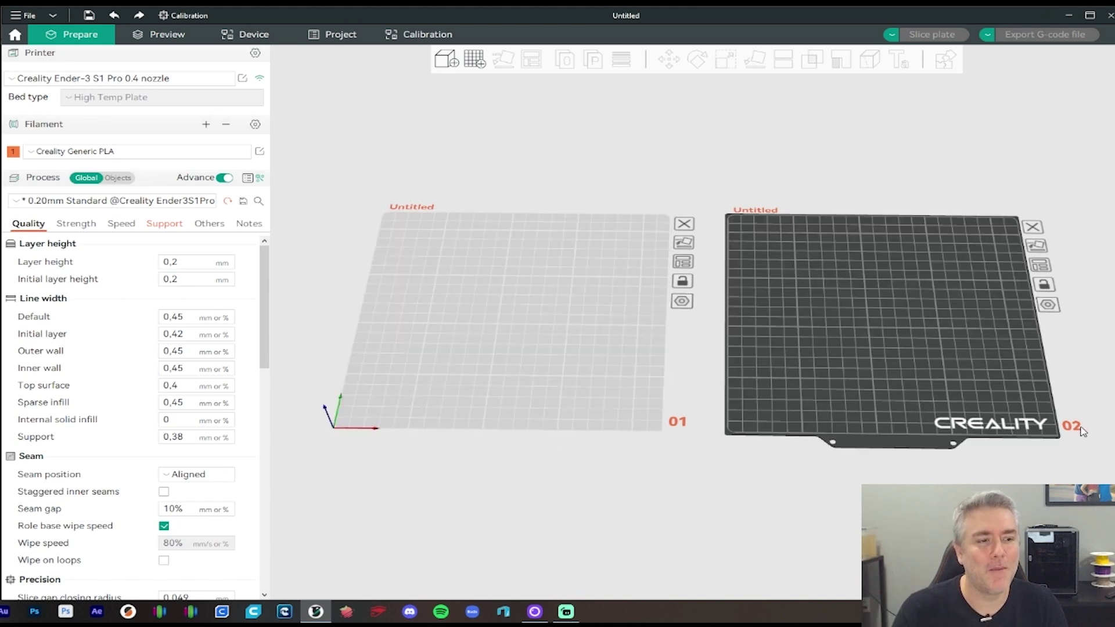
{"action": "left_click", "coordinate": [576, 375]}
{"action": "left_click", "coordinate": [851, 368]}
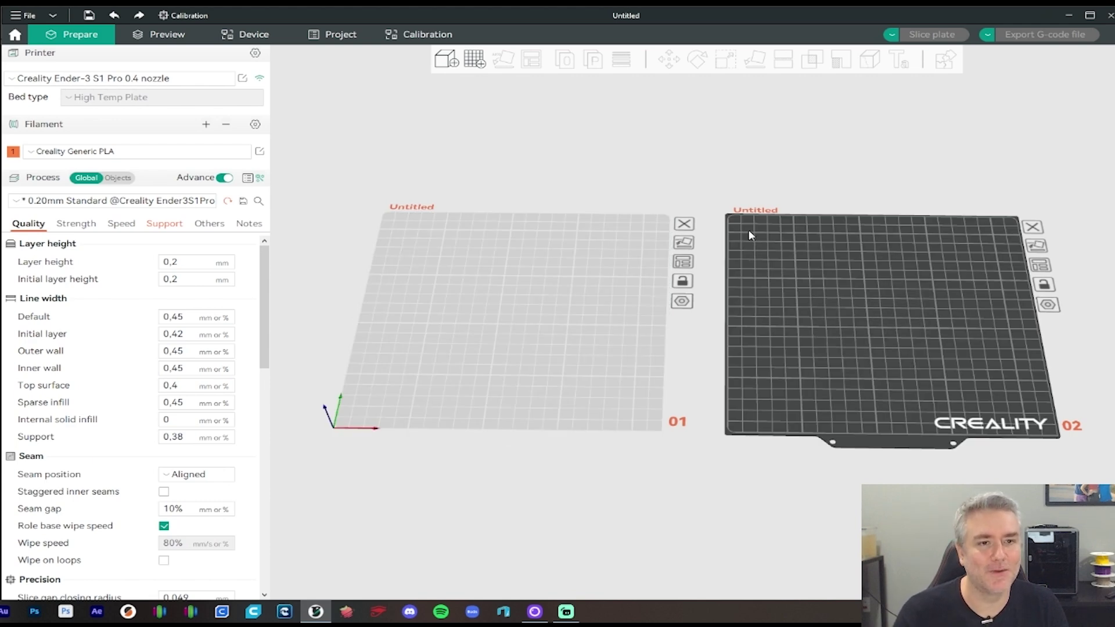
{"action": "left_click", "coordinate": [599, 268]}
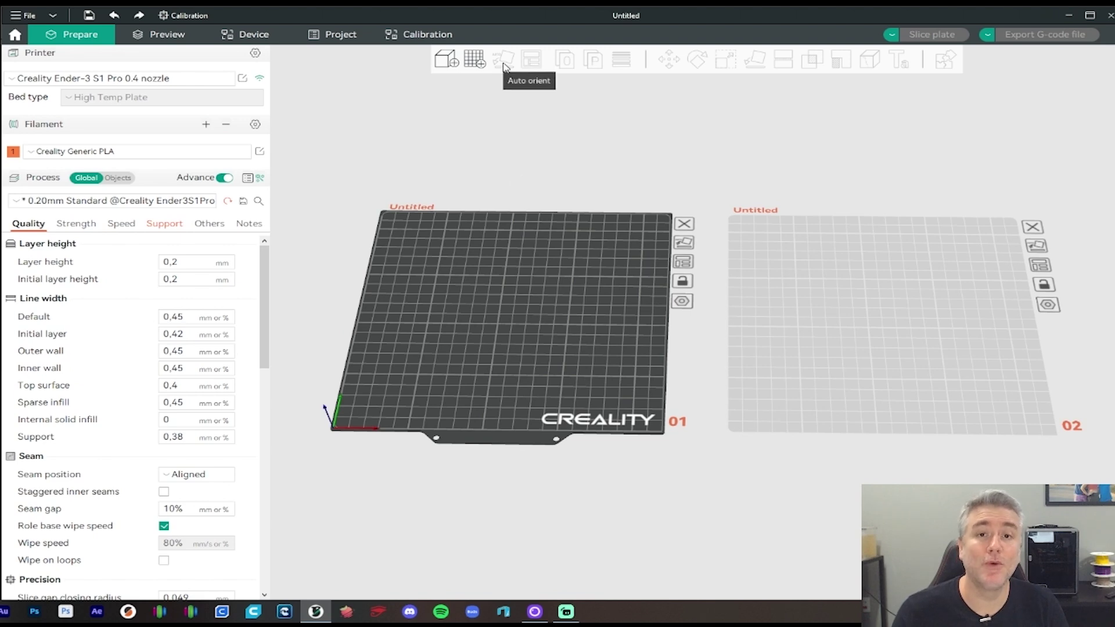
Add the 3DBenchy primitive to plate 01 and rotate it about the X axis to about 310.53°
{"action": "right_click", "coordinate": [538, 310]}
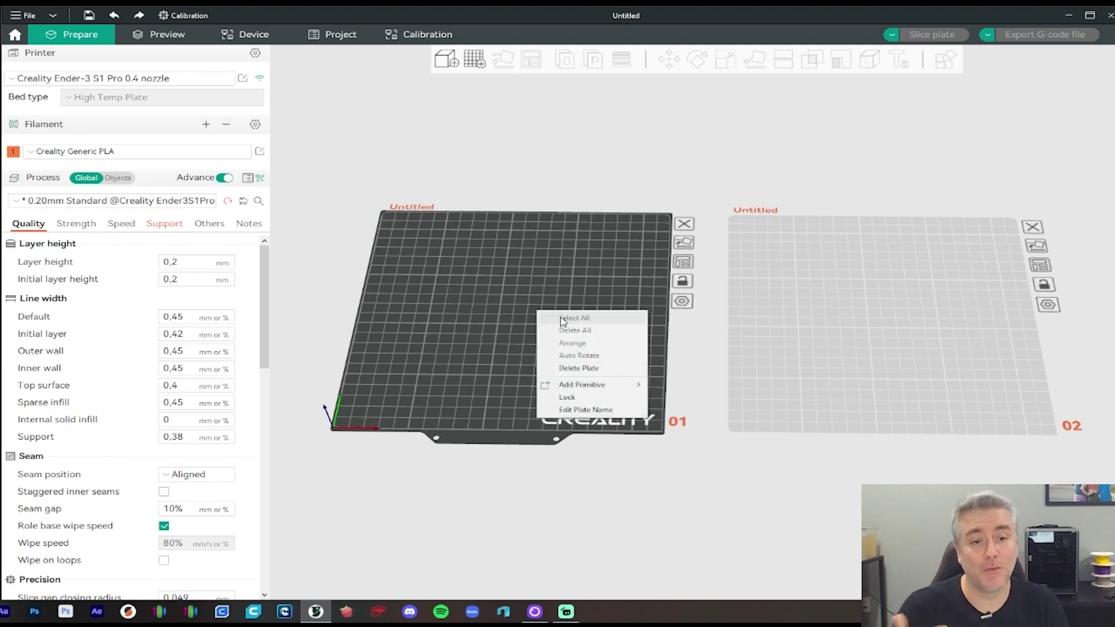
{"action": "left_click", "coordinate": [578, 348]}
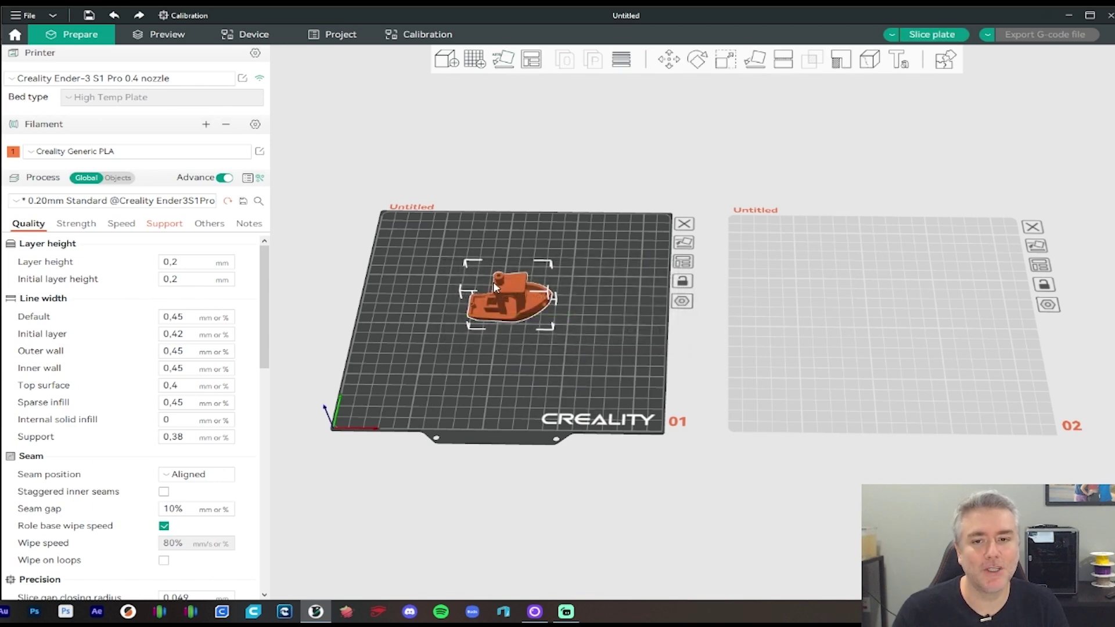
{"action": "left_click", "coordinate": [695, 61]}
{"action": "left_click_drag", "start_coordinate": [503, 350], "coordinate": [495, 318]}
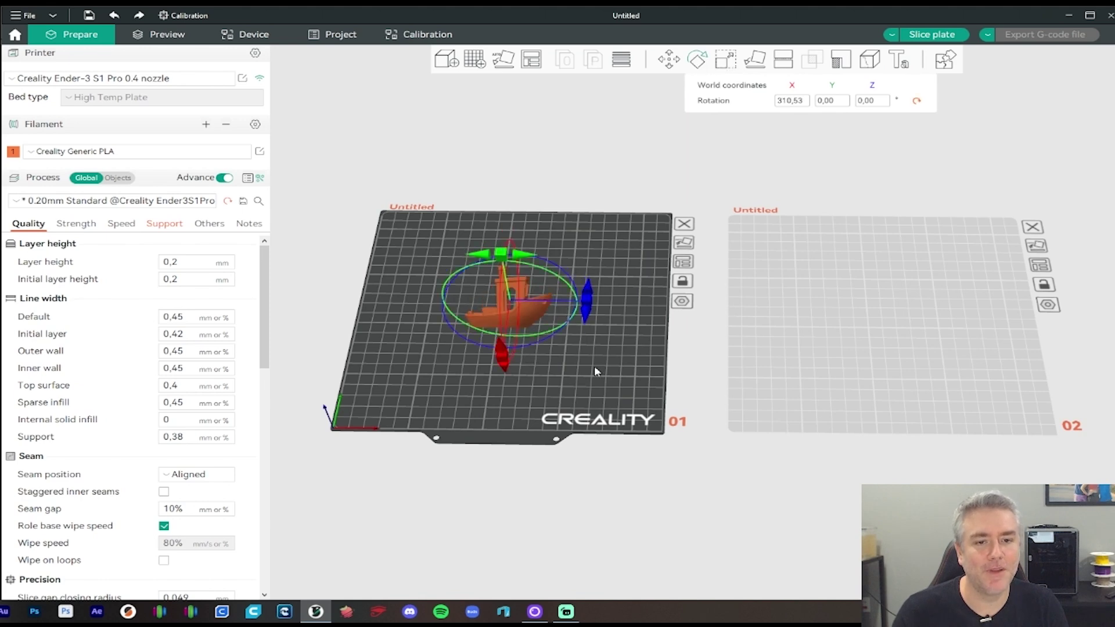
Auto-orient the tilted 3DBenchy so it sits in a suitable printing position on plate 01
{"action": "left_click", "coordinate": [594, 364]}
{"action": "left_click", "coordinate": [481, 318]}
{"action": "left_click_drag", "start_coordinate": [594, 361], "coordinate": [698, 370]}
{"action": "key", "text": "q"}
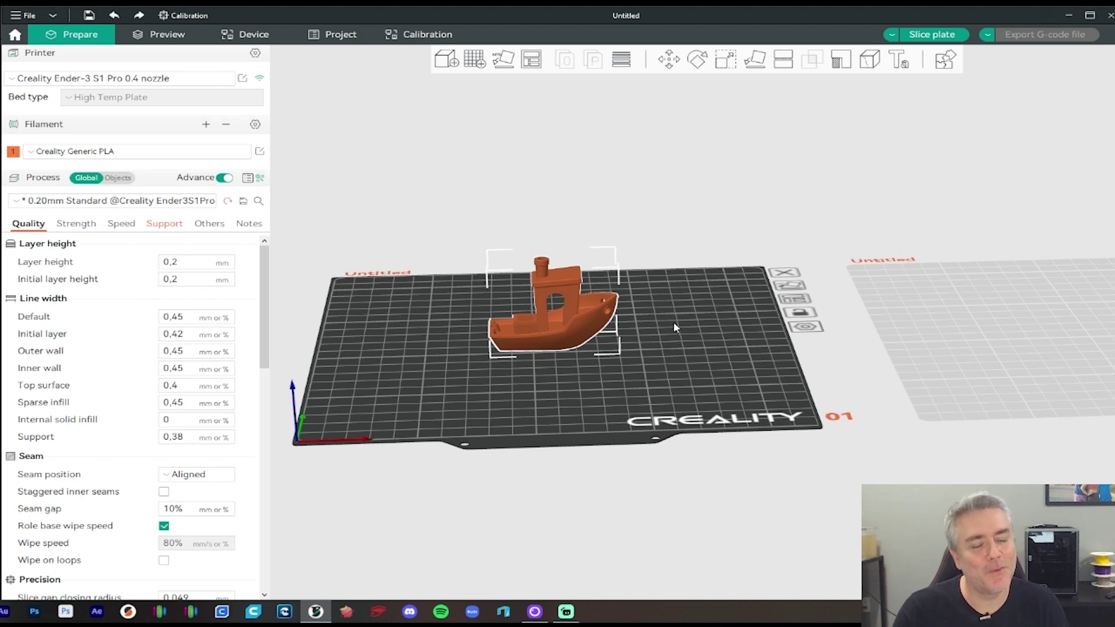
Move the 3DBenchy past the back edge of plate 01 and auto-arrange it back onto the plate
{"action": "left_click_drag", "start_coordinate": [673, 318], "coordinate": [642, 316]}
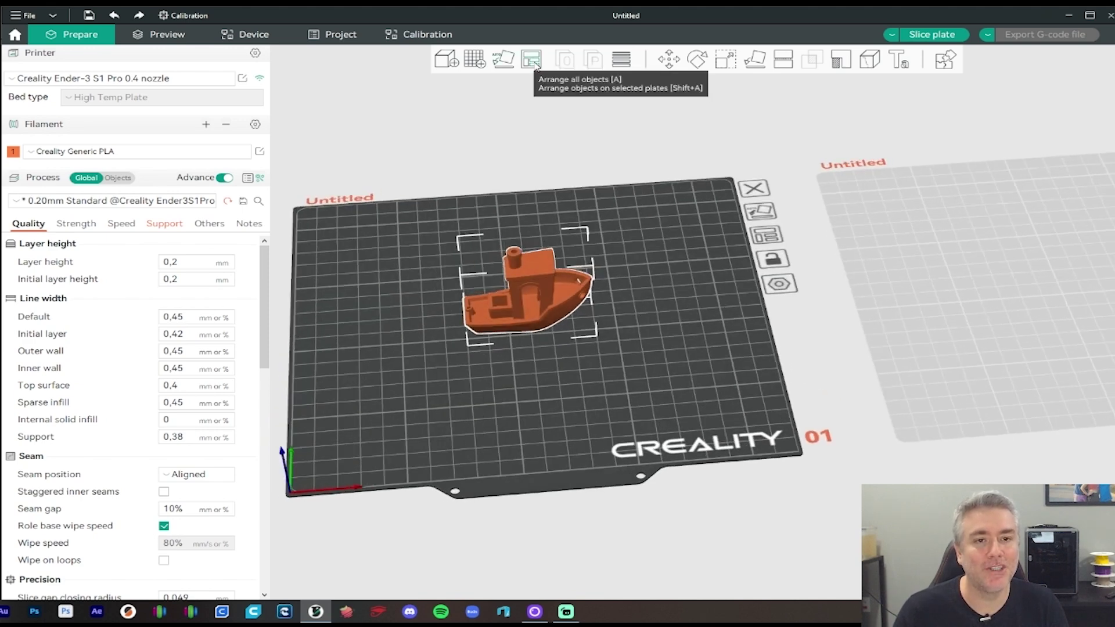
{"action": "left_click_drag", "start_coordinate": [561, 296], "coordinate": [551, 175]}
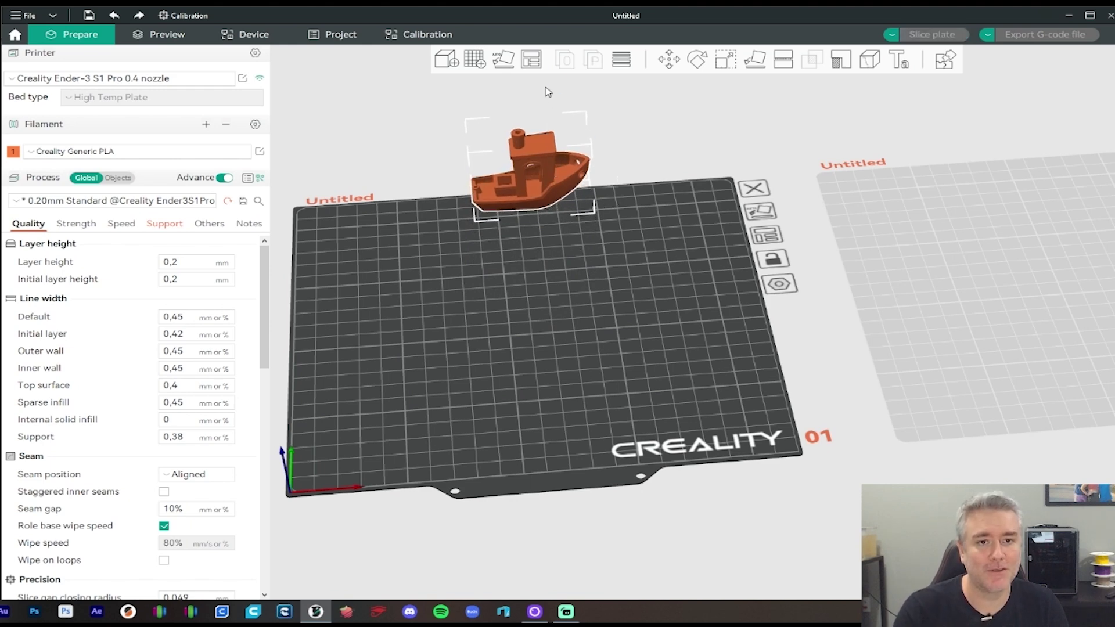
{"action": "right_click", "coordinate": [536, 64]}
{"action": "left_click", "coordinate": [548, 149]}
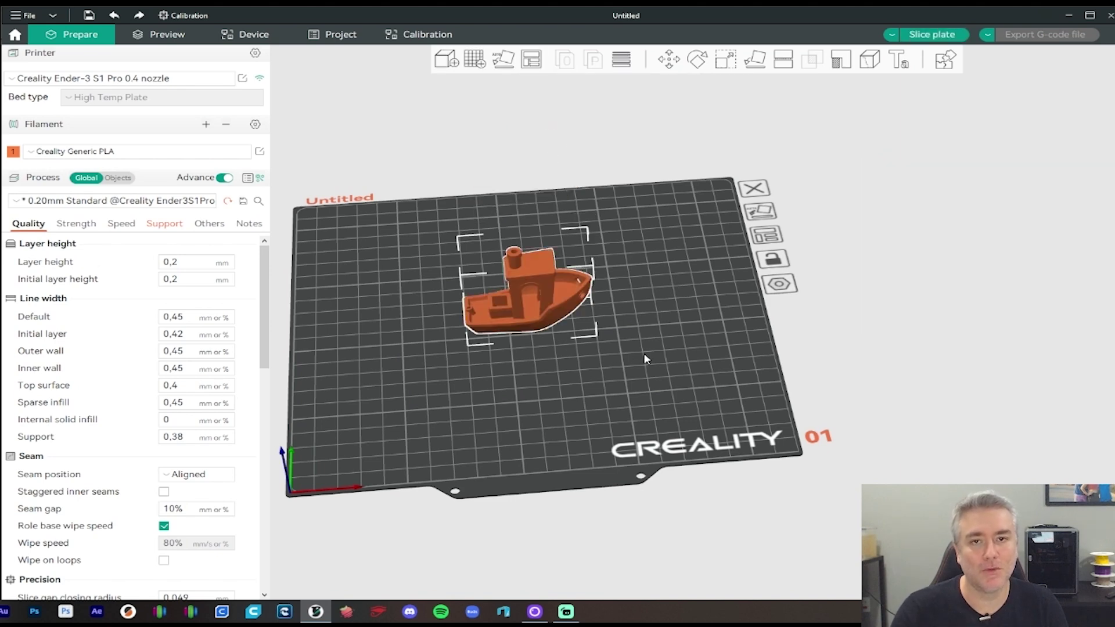
Tilt the 3DBenchy about the X axis and use Lay on face to place it on one of its flat faces
{"action": "left_click_drag", "start_coordinate": [698, 370], "coordinate": [705, 374]}
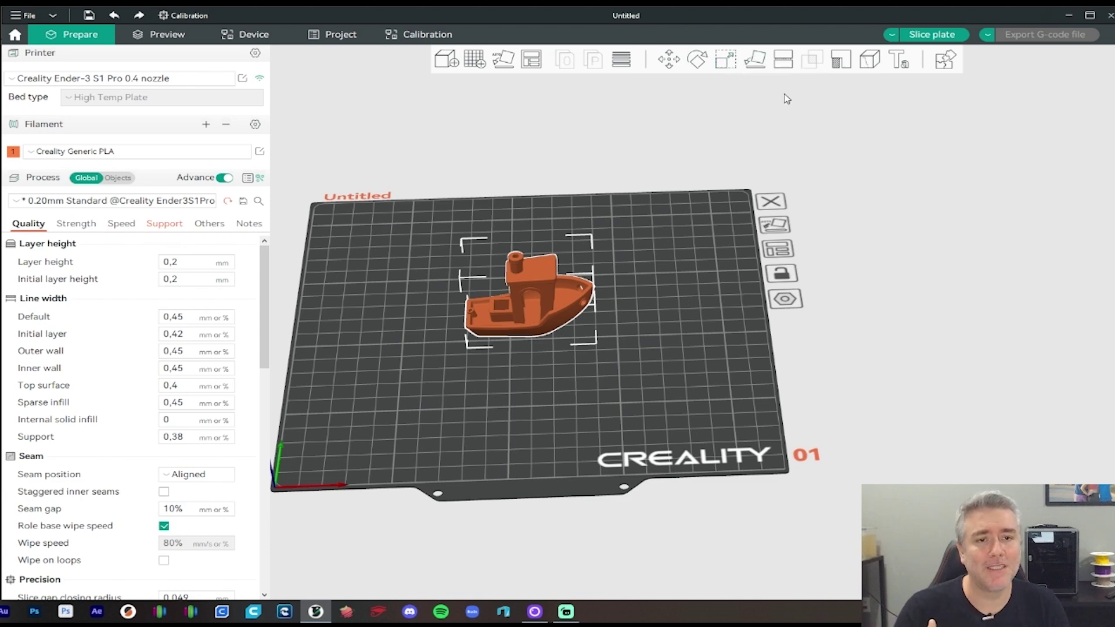
{"action": "left_click", "coordinate": [697, 59]}
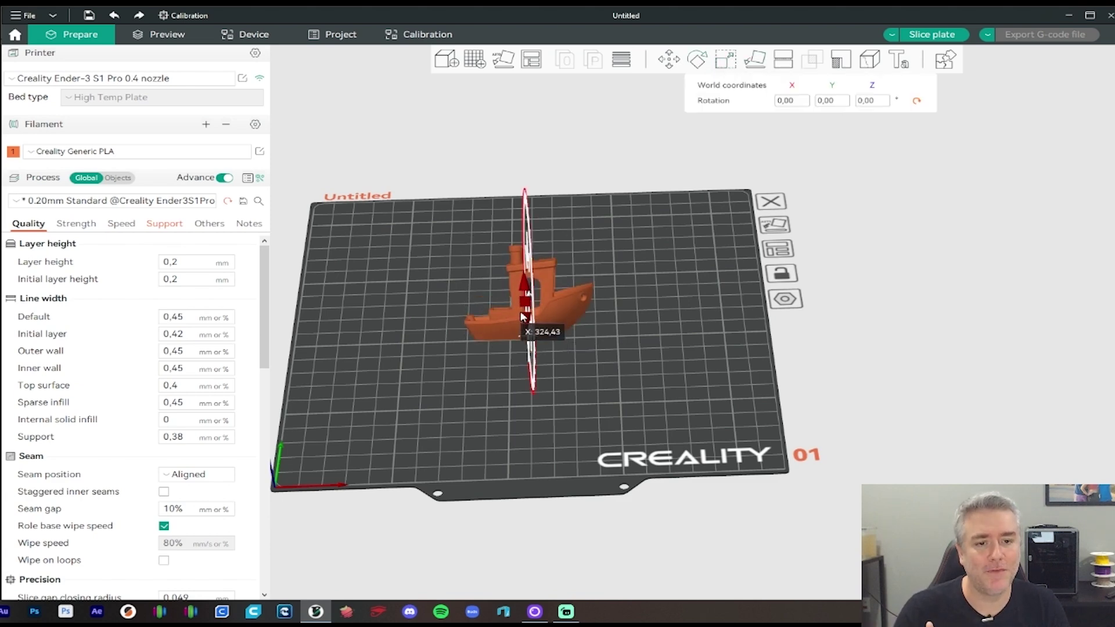
{"action": "left_click", "coordinate": [755, 59]}
{"action": "left_click_drag", "start_coordinate": [674, 480], "coordinate": [677, 435]}
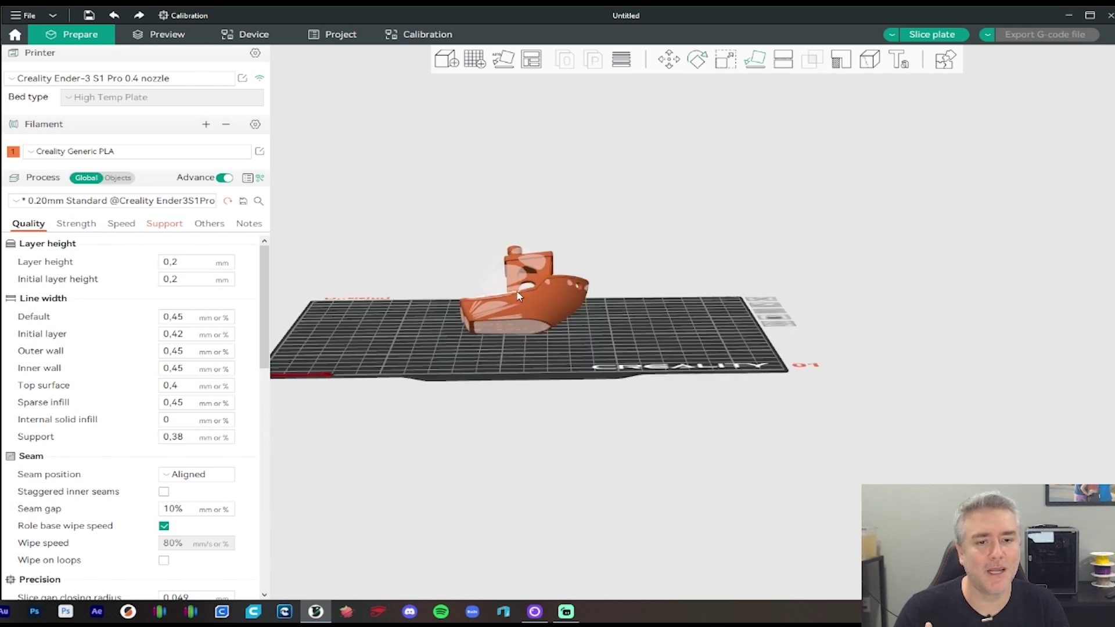
{"action": "left_click", "coordinate": [527, 332]}
Lay the 3DBenchy on the flat bottom face of its hull so it stands upright
{"action": "left_click_drag", "start_coordinate": [552, 340], "coordinate": [527, 274]}
{"action": "left_click", "coordinate": [518, 267]}
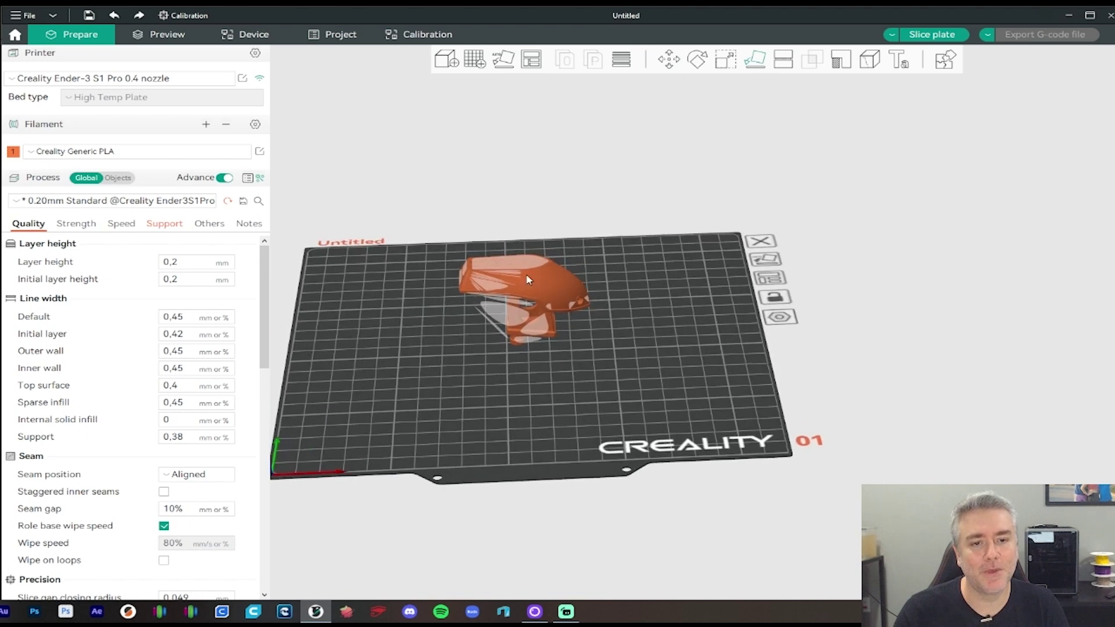
{"action": "left_click", "coordinate": [527, 274]}
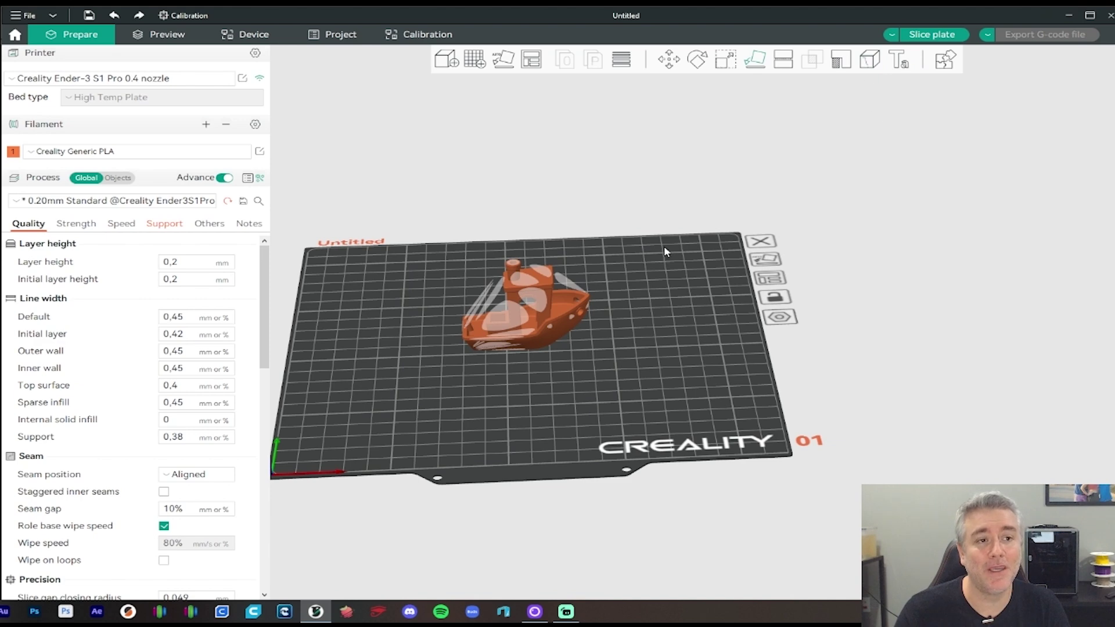
Slice plate 01 with the 3DBenchy and its supports enabled
{"action": "left_click_drag", "start_coordinate": [664, 249], "coordinate": [717, 315]}
{"action": "right_click_drag", "start_coordinate": [730, 329], "coordinate": [743, 319]}
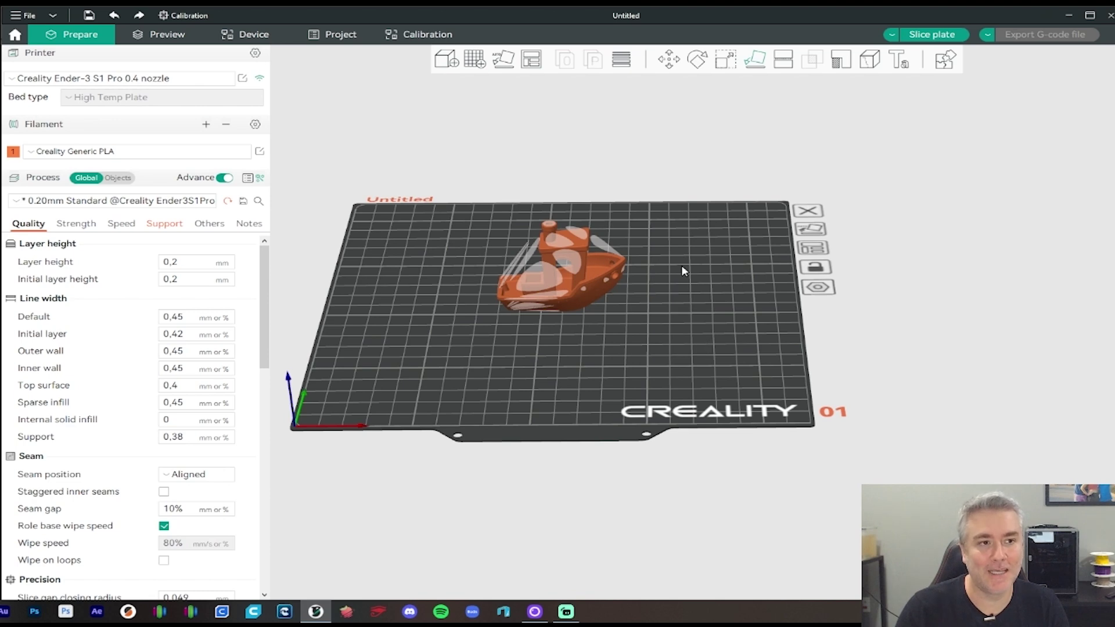
{"action": "left_click", "coordinate": [928, 40]}
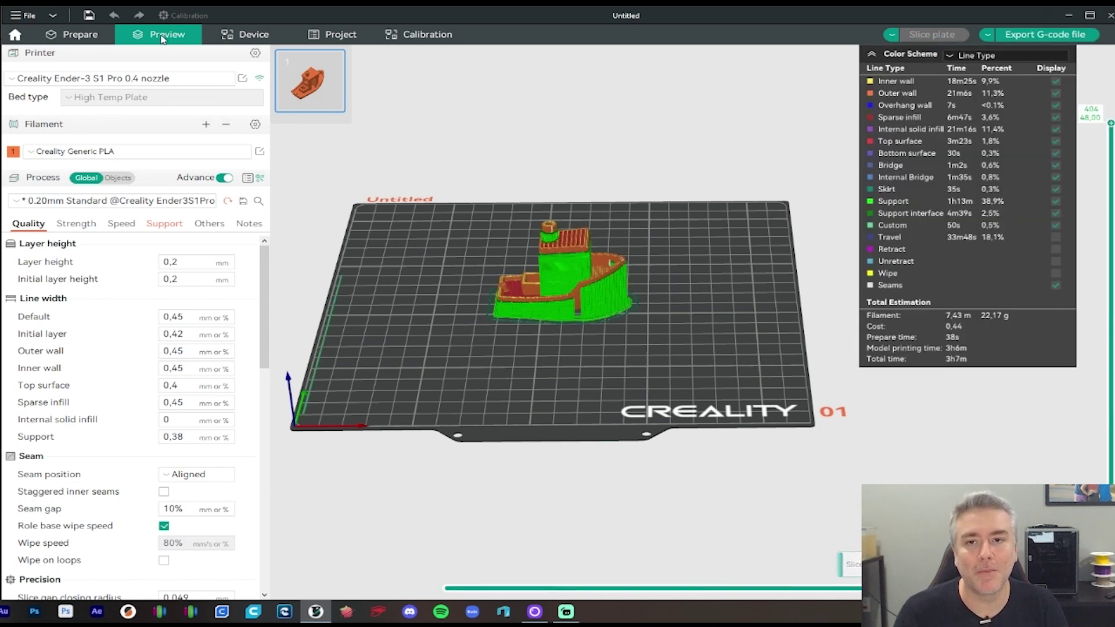
Disable support in the process settings and re-slice the plate, inspecting the 3DBenchy's toolpath preview and time estimates
{"action": "left_click", "coordinate": [170, 228]}
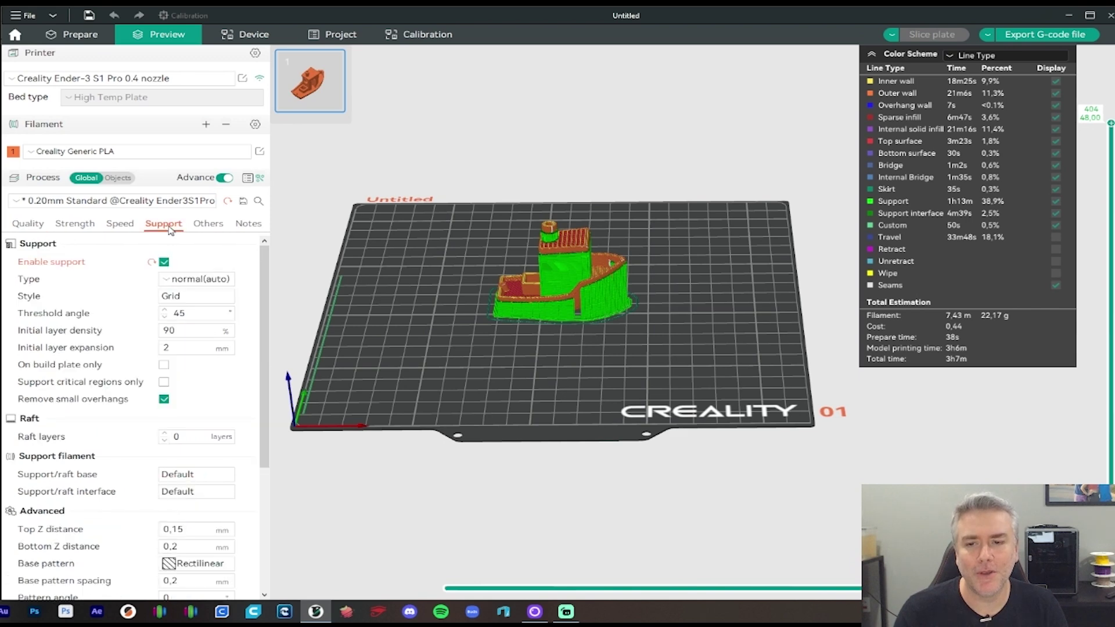
{"action": "left_click", "coordinate": [163, 262]}
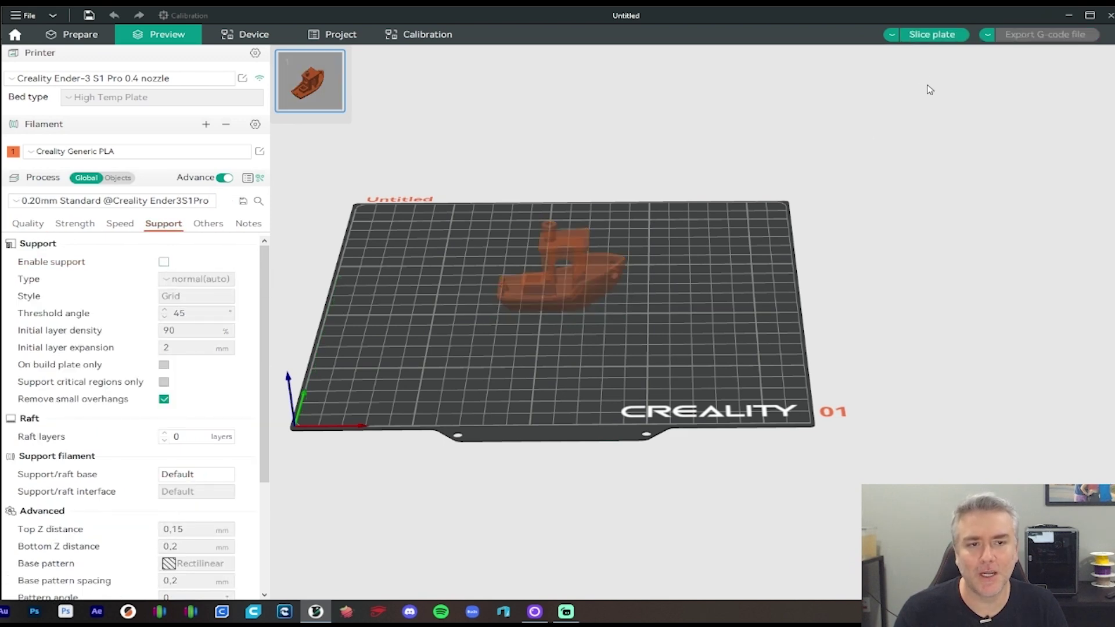
{"action": "left_click", "coordinate": [928, 36]}
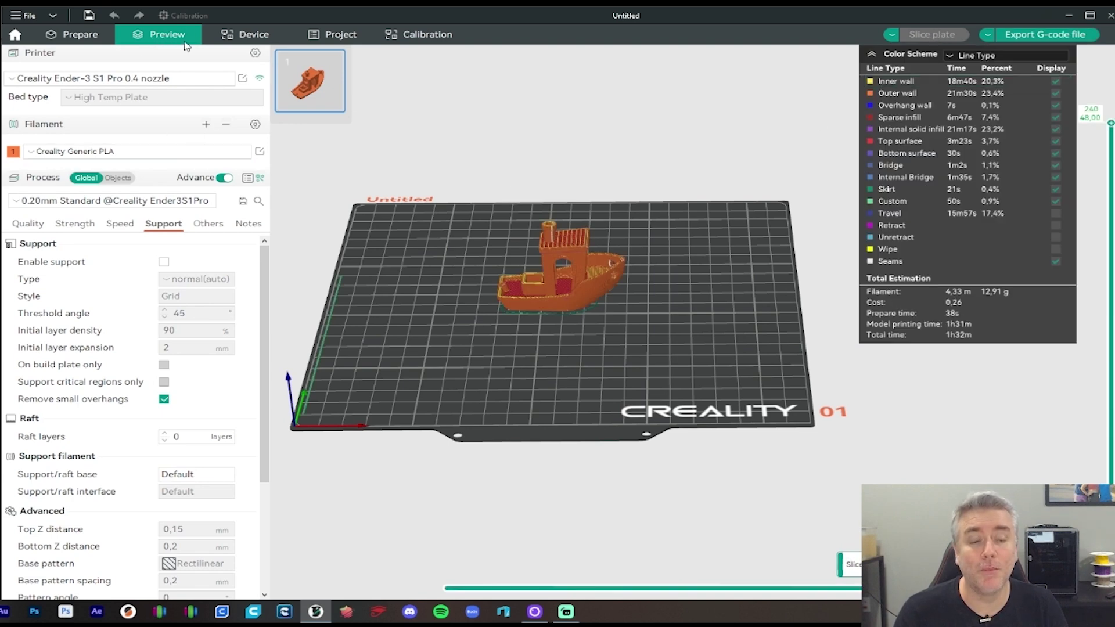
{"action": "scroll", "coordinate": [626, 299], "scroll_direction": "up", "scroll_amount": 5}
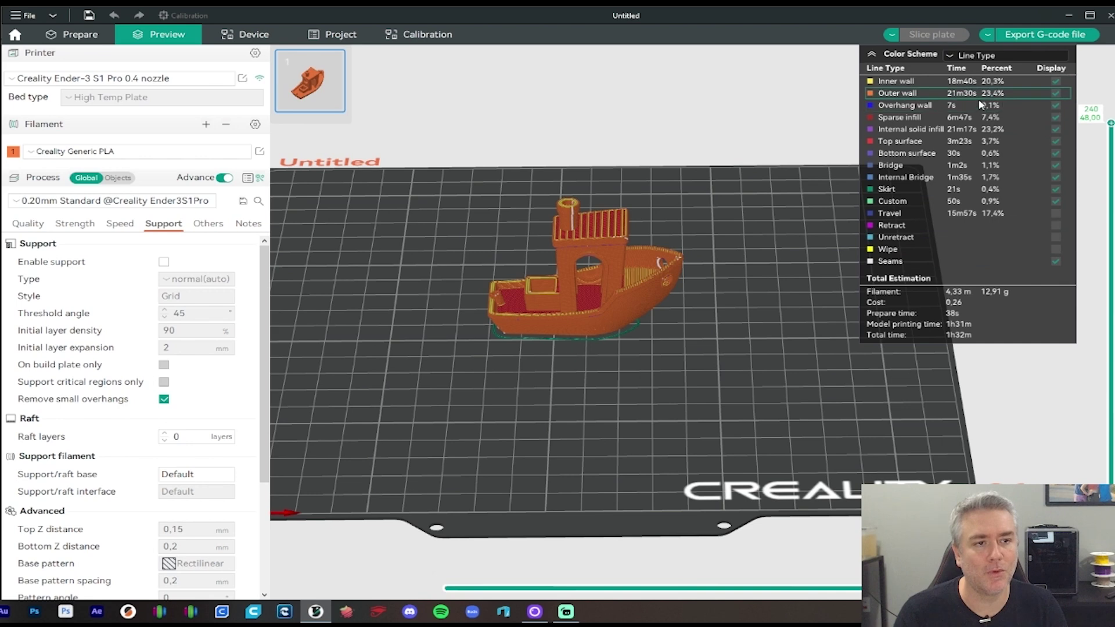
{"action": "scroll", "coordinate": [761, 256], "scroll_direction": "down", "scroll_amount": 3}
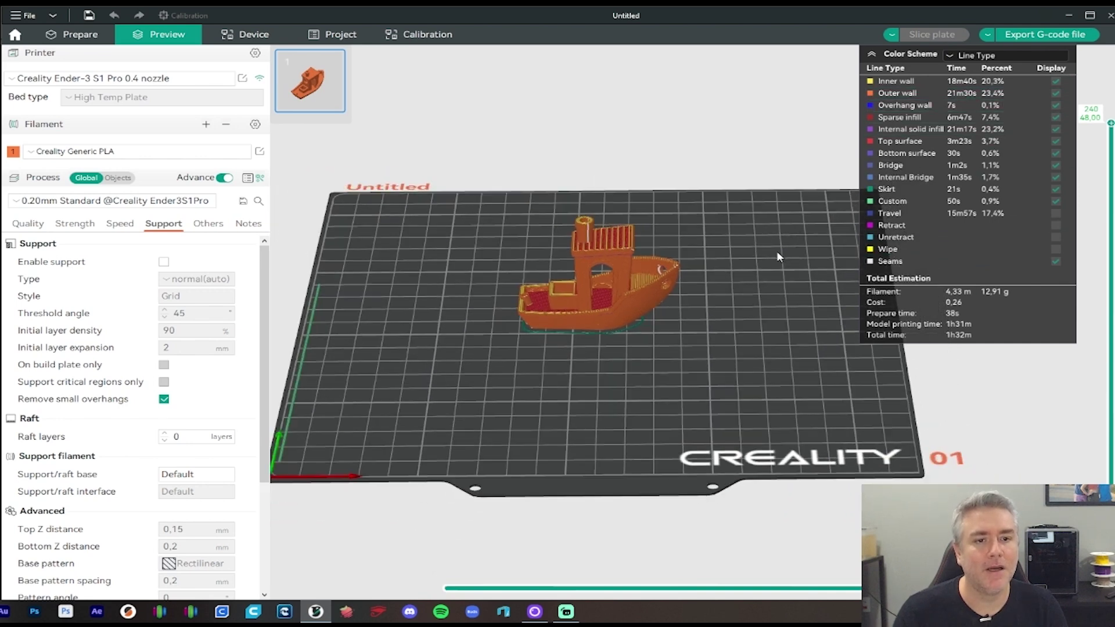
View the Device page, then try 192.168.0.59 as the printer's hostname in the connection settings and dismiss the dialog without saving
{"action": "left_click", "coordinate": [244, 38]}
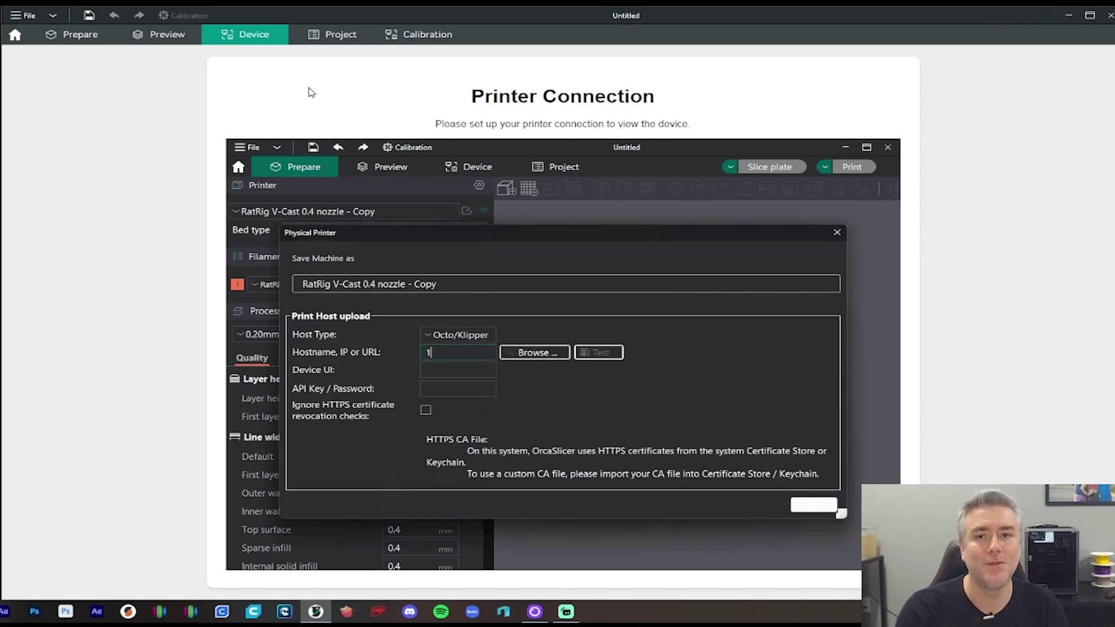
{"action": "left_click", "coordinate": [81, 35]}
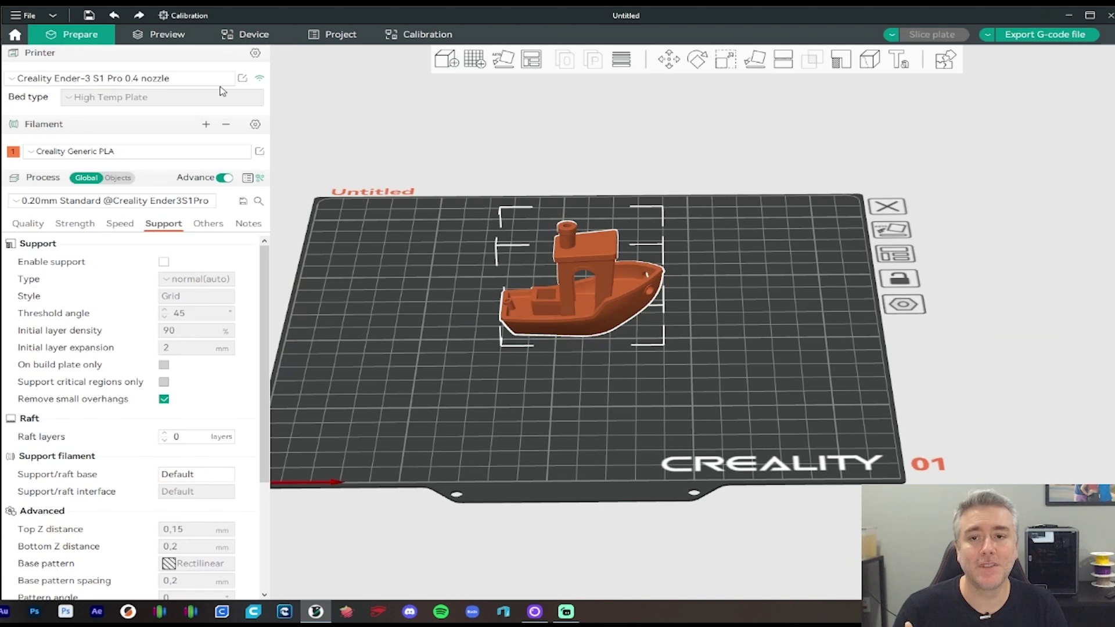
{"action": "left_click", "coordinate": [260, 78]}
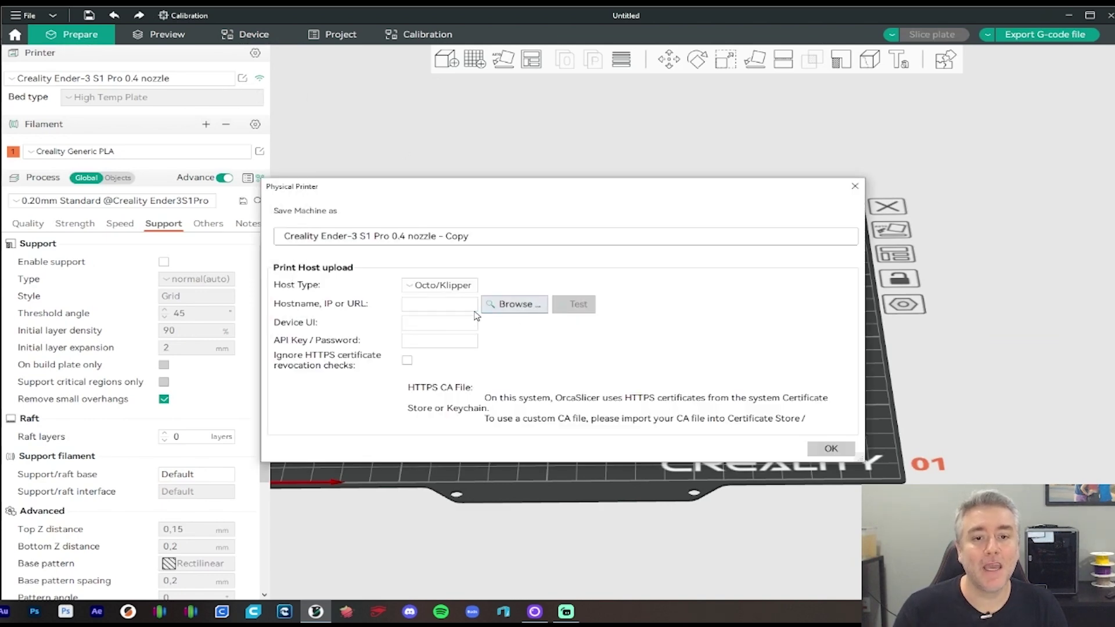
{"action": "left_click", "coordinate": [454, 304]}
{"action": "type", "text": "19"}
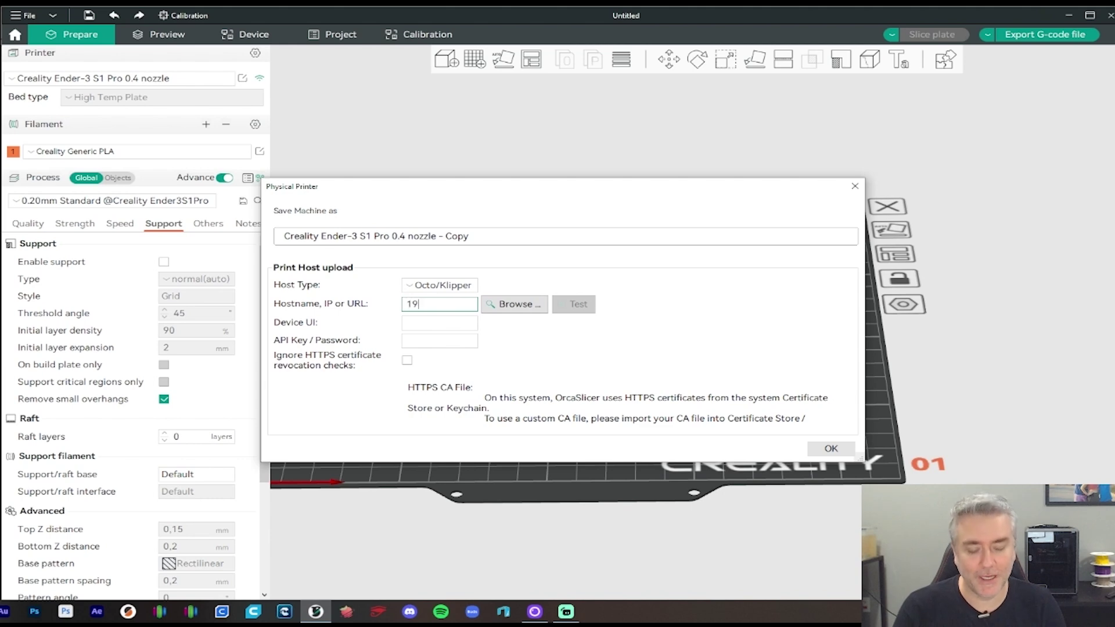
{"action": "type", "text": "2.19"}
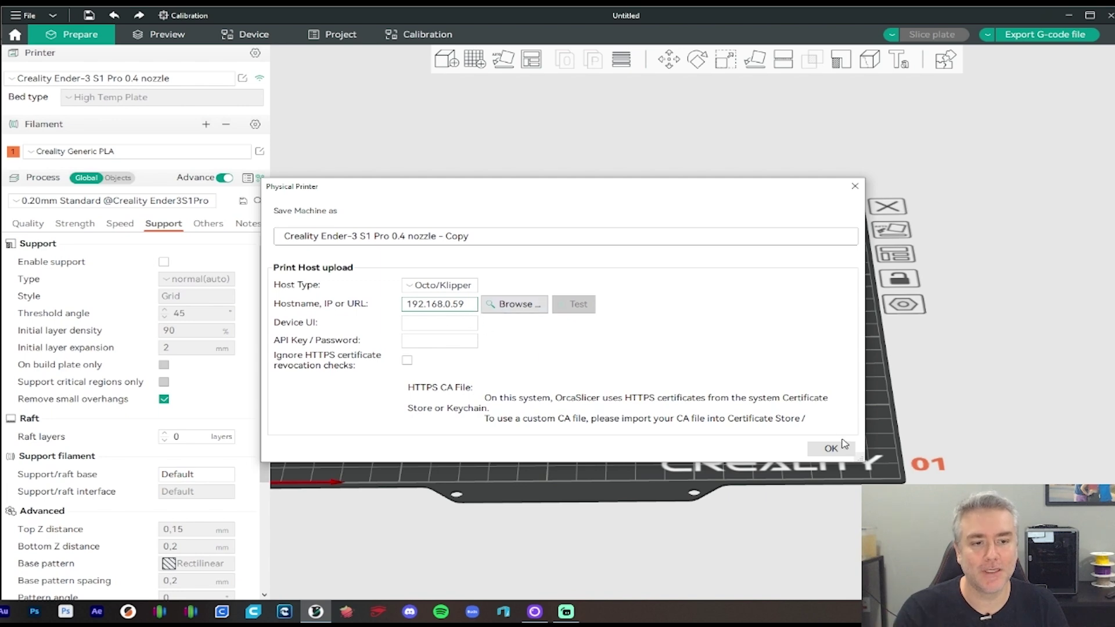
{"action": "left_click", "coordinate": [855, 185]}
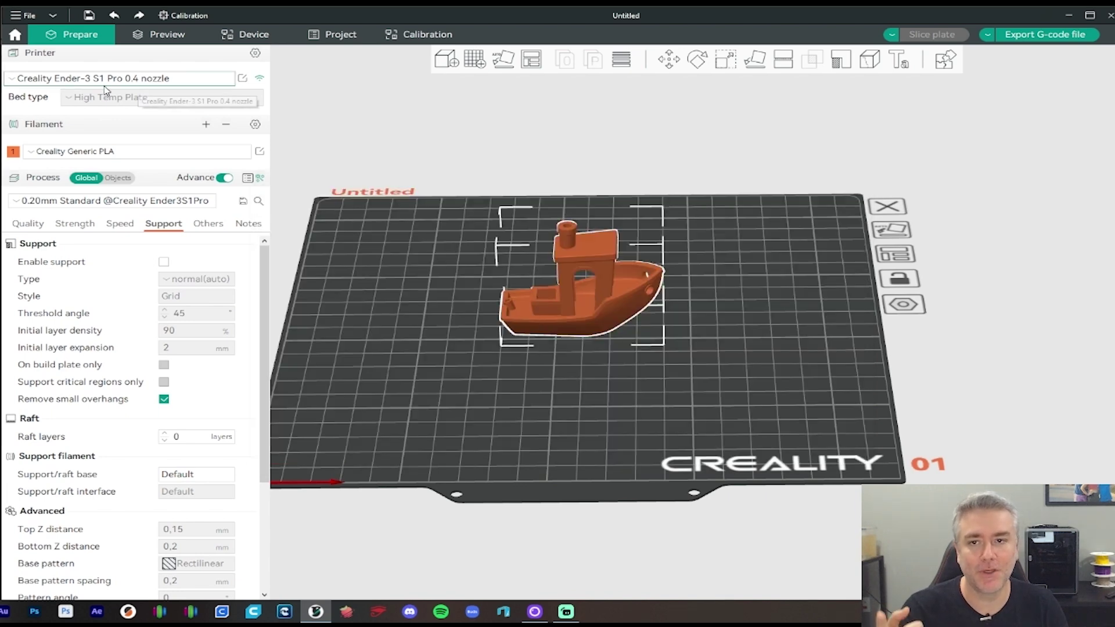
Review the printer connection guide on the Device page and return to the 3DBenchy in the Prepare view
{"action": "left_click", "coordinate": [251, 41]}
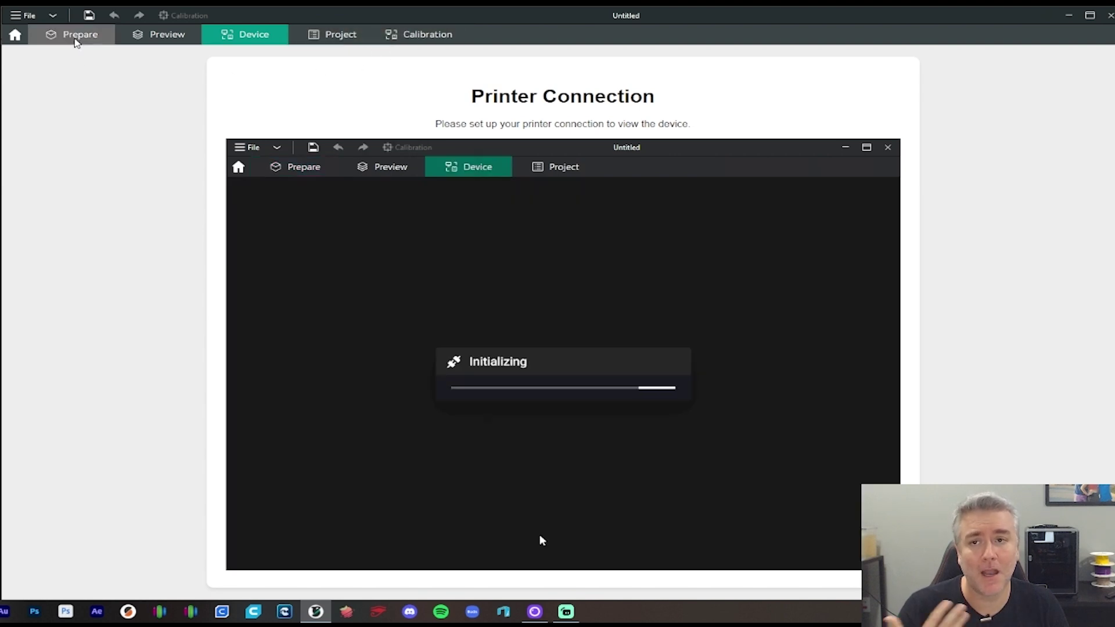
{"action": "left_click", "coordinate": [76, 38]}
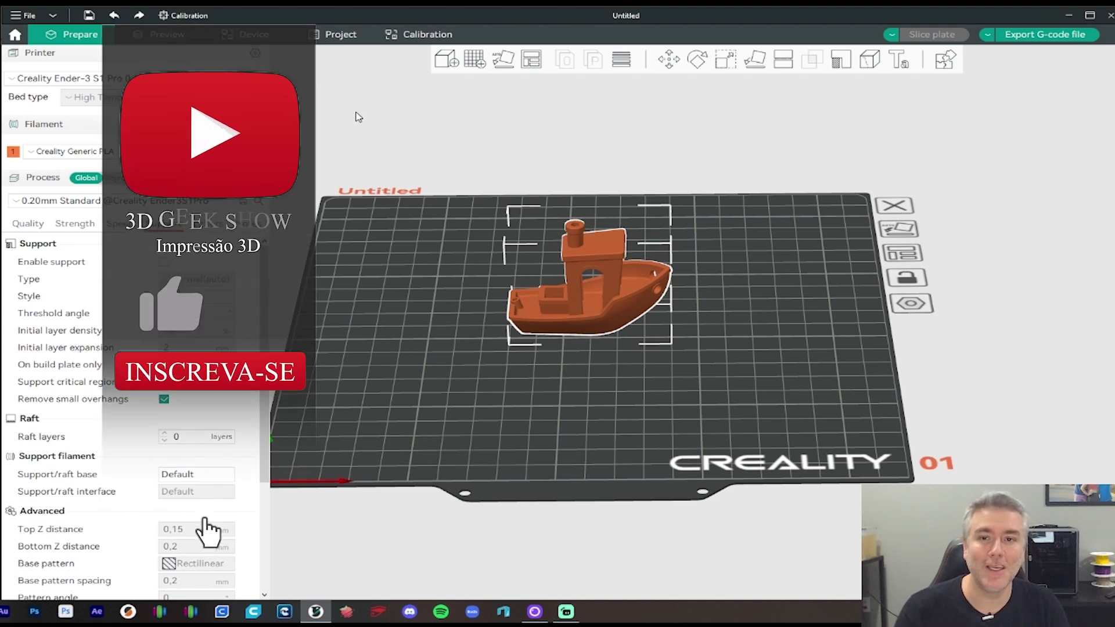
Open the list of available calibration tests
{"action": "left_click", "coordinate": [190, 15]}
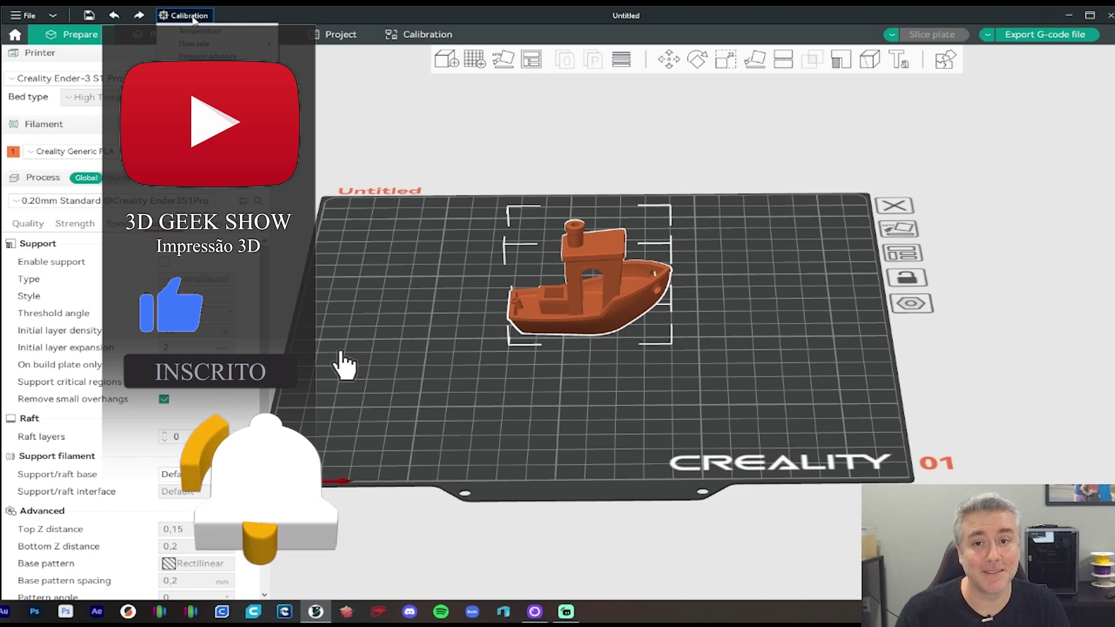